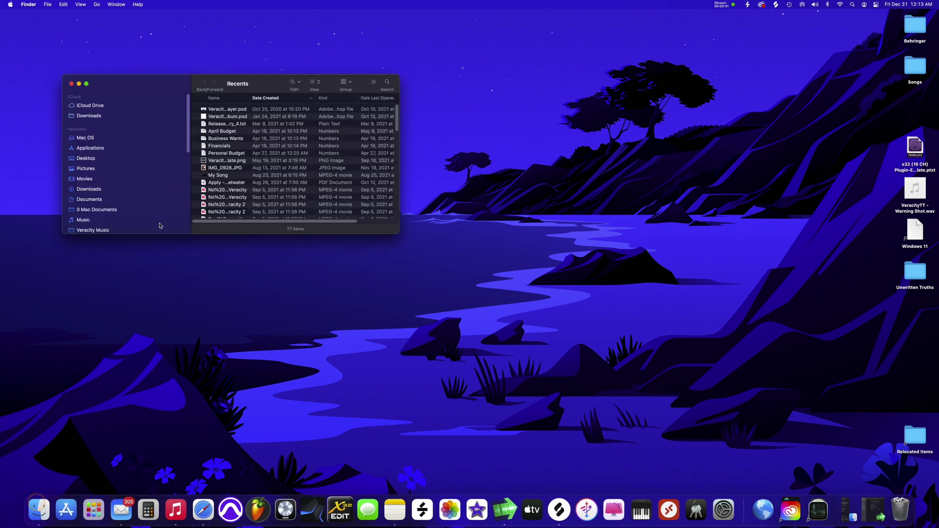
Copy 313 LIT AU.component from the 313 LIT AU Mac(Exclusive Heat) folder in Downloads
click(123, 189)
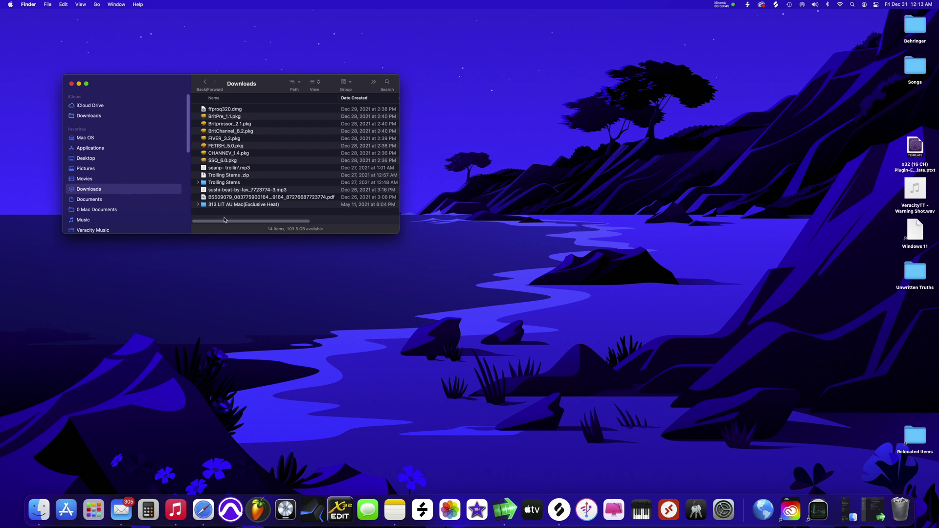
double_click(258, 204)
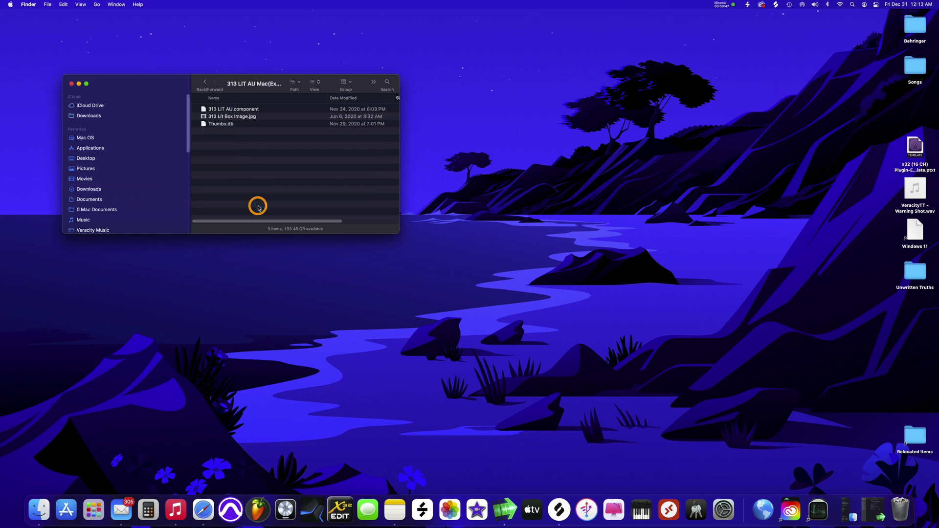
click(253, 109)
right_click(253, 109)
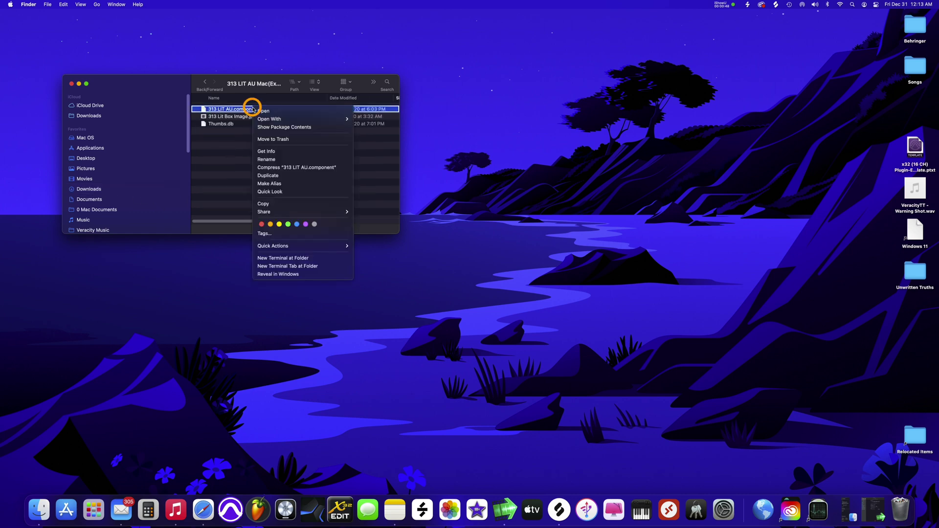
click(271, 203)
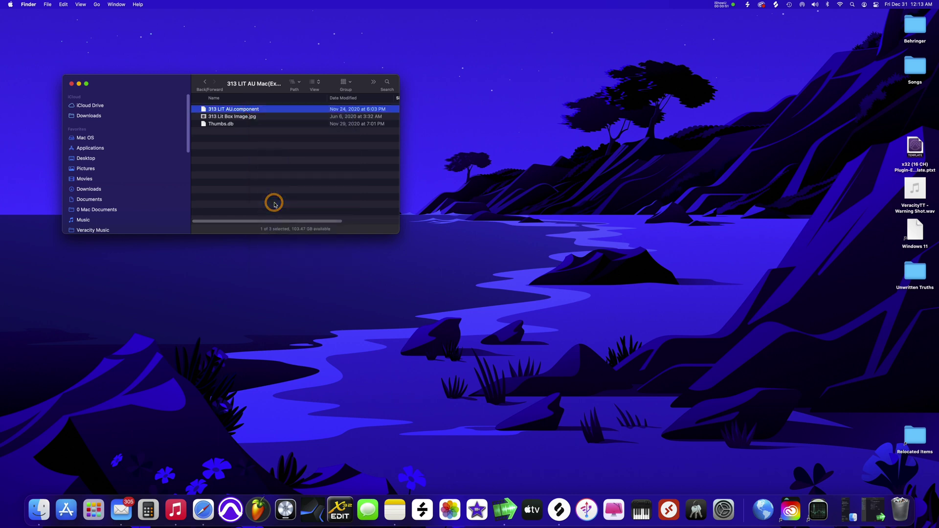
Close the 313 LIT AU folder window, go to the /Library/ folder by entering its path, and close it again
right_click(39, 510)
click(175, 471)
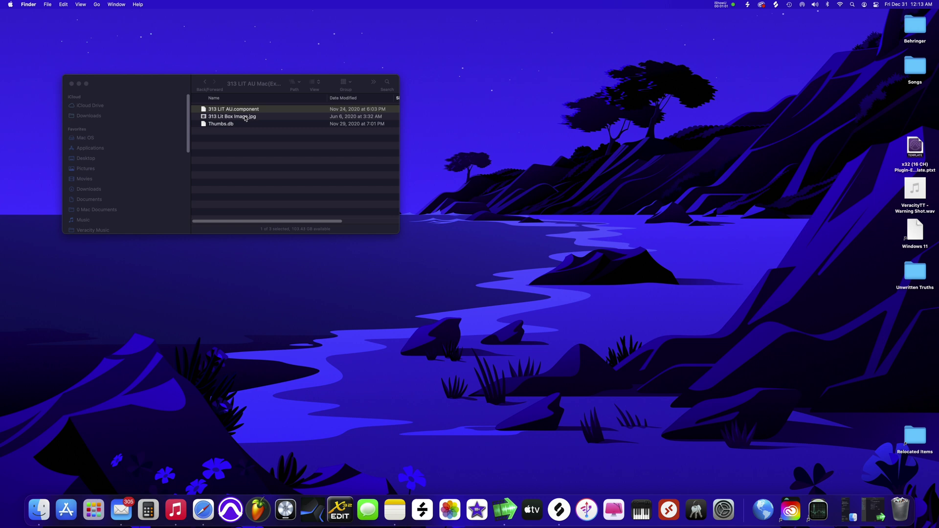
click(72, 84)
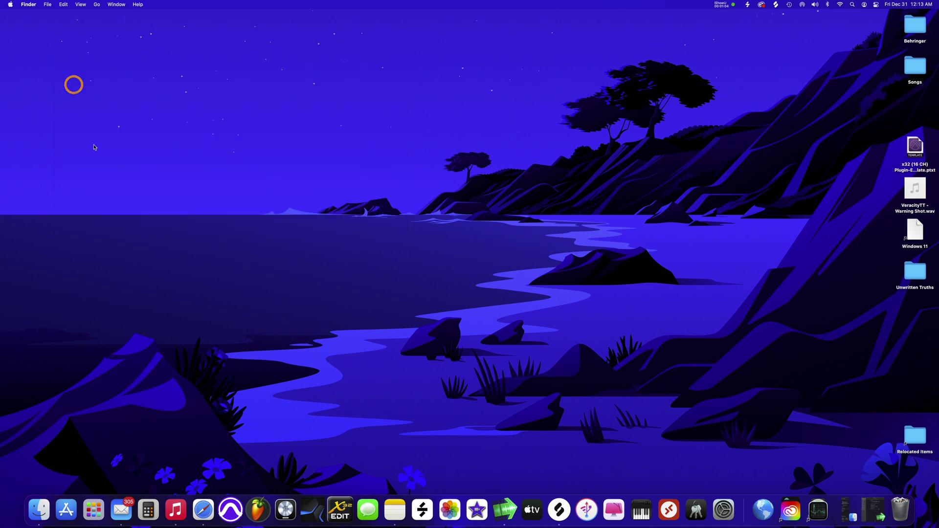
right_click(44, 505)
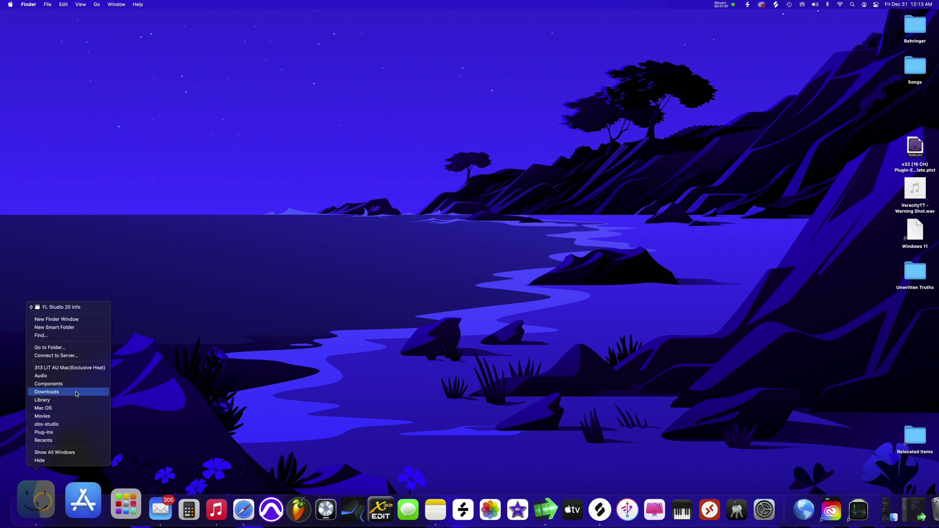
click(73, 348)
click(427, 147)
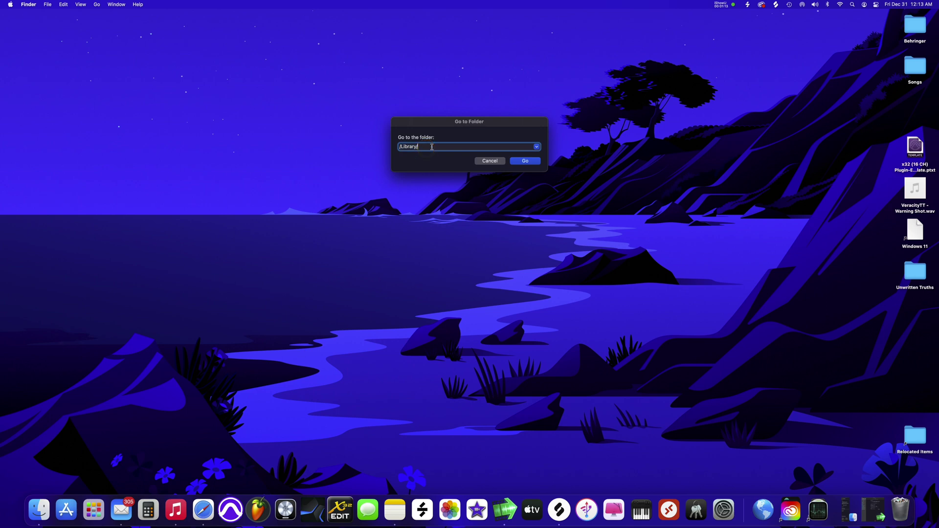
click(400, 147)
key(BackSpace)
click(523, 161)
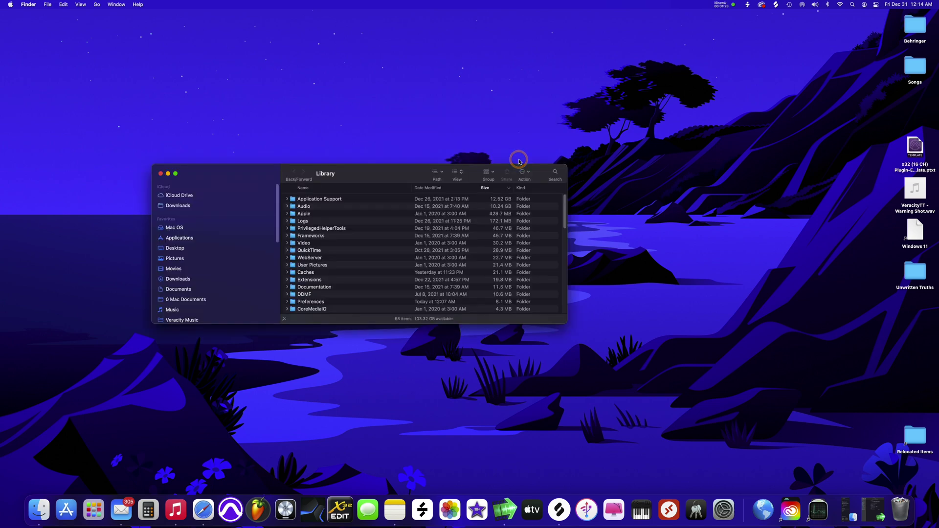
click(161, 173)
Open the Components folder on the Mac OS drive under Library, Audio, Plug-Ins, sorting the Library folder by name on the way
click(43, 512)
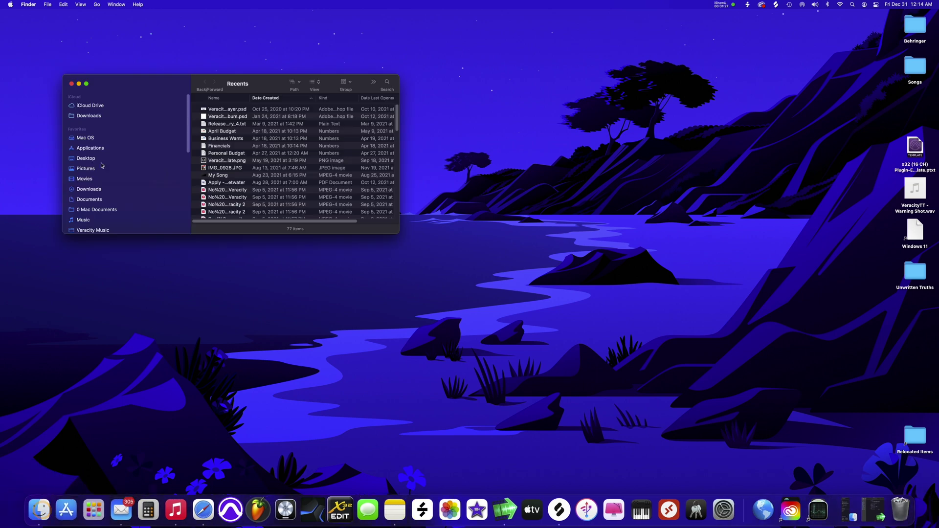
click(95, 140)
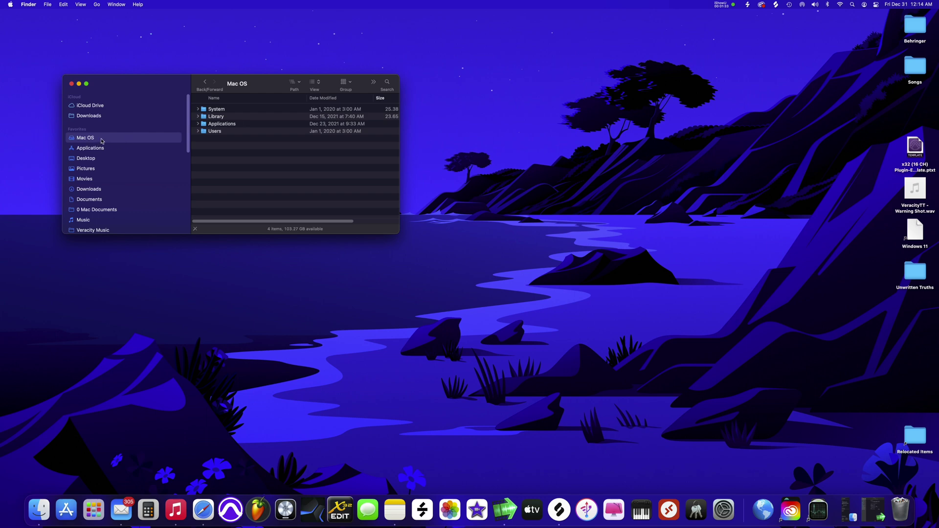
double_click(215, 116)
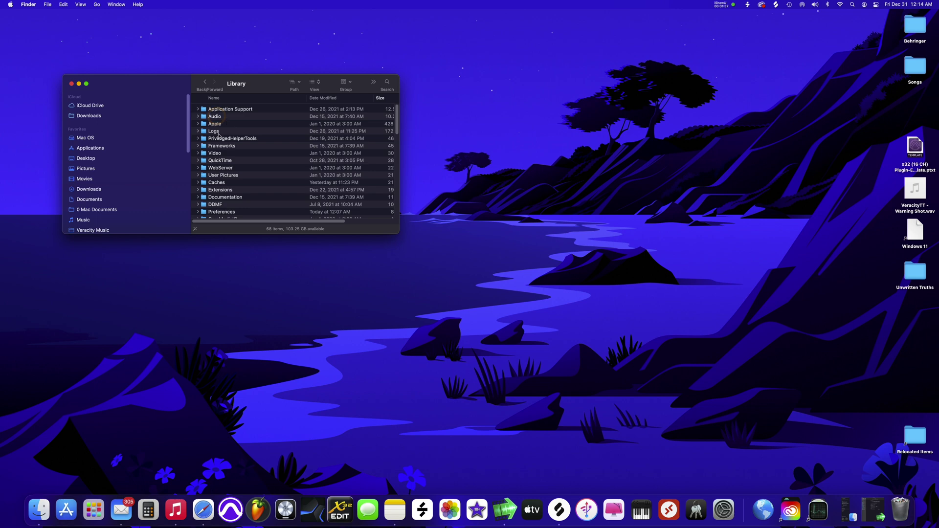
click(258, 99)
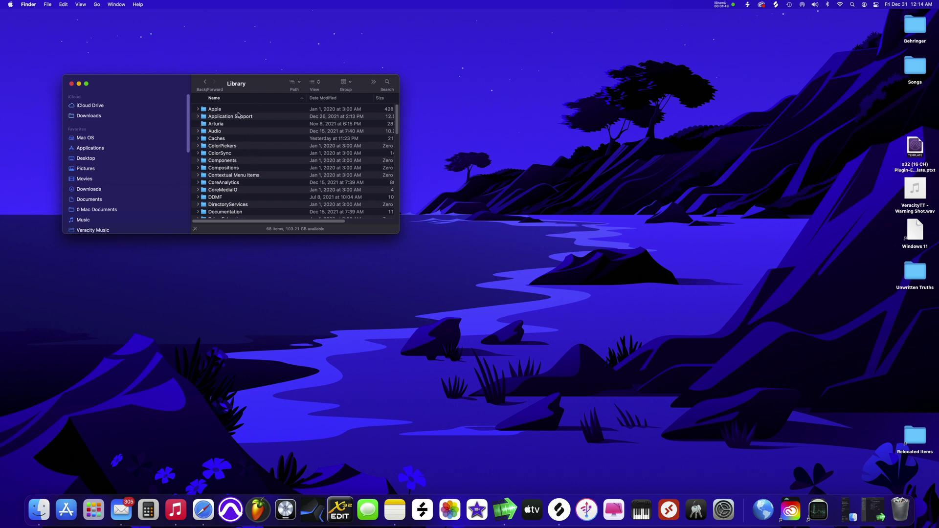
double_click(224, 131)
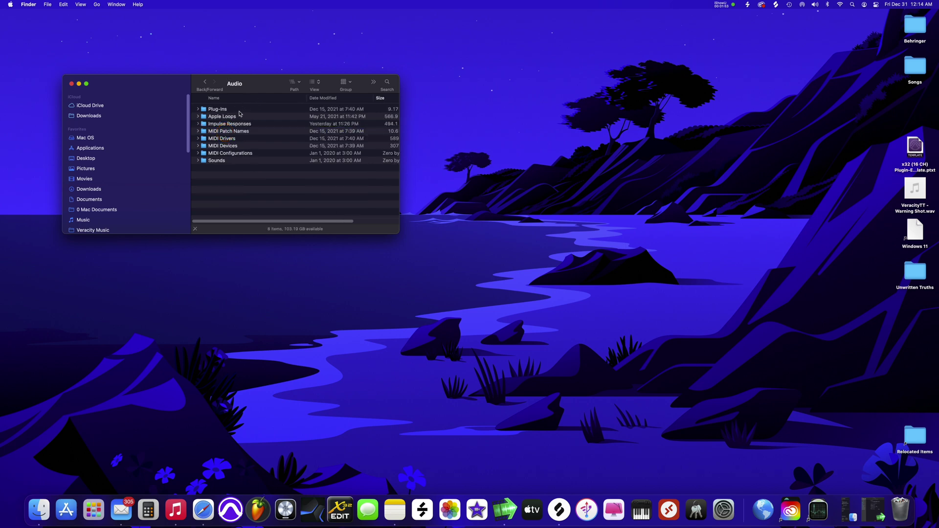
double_click(242, 111)
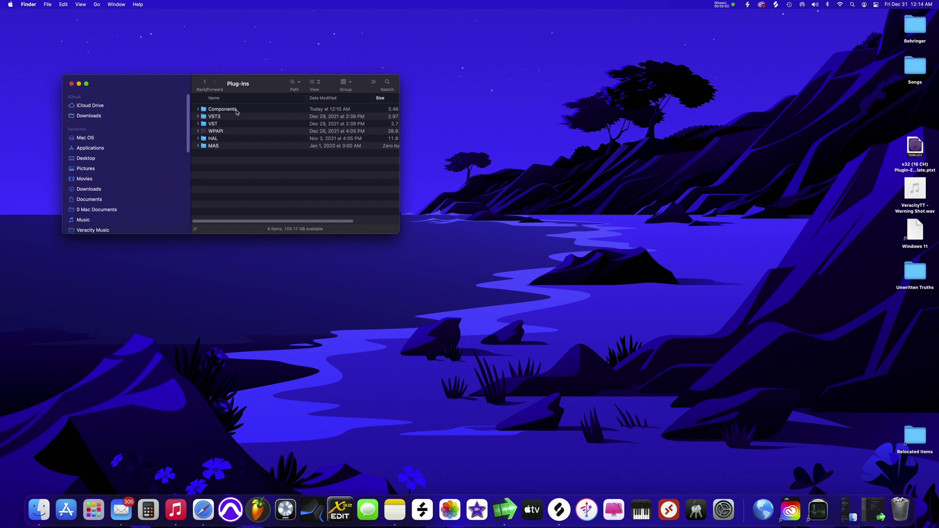
double_click(236, 111)
Paste the copied 313 LIT AU.component into the Components folder, replacing the existing item of that name
click(279, 113)
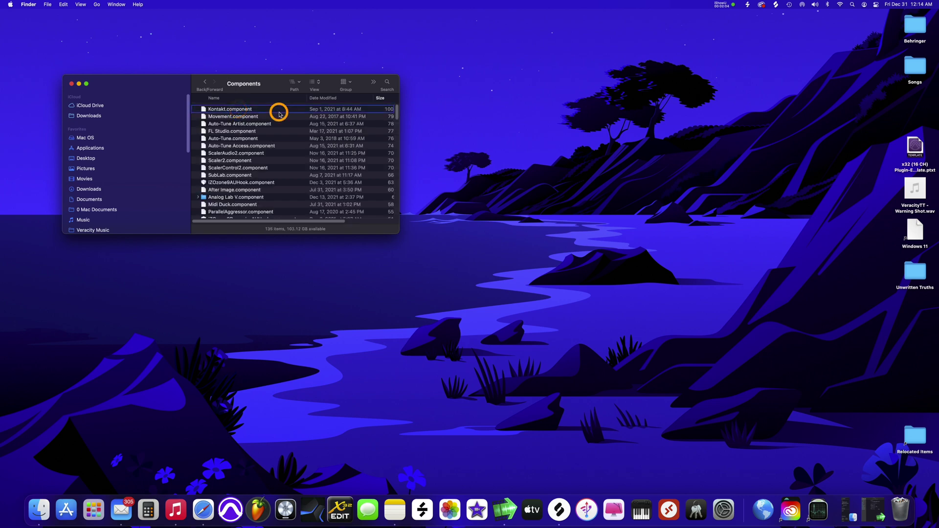
right_click(279, 113)
click(230, 110)
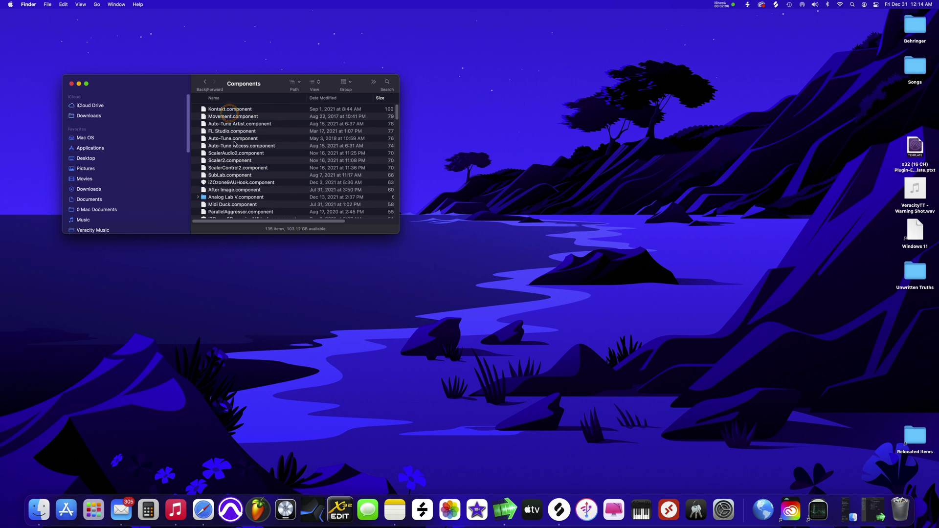
click(64, 4)
click(65, 51)
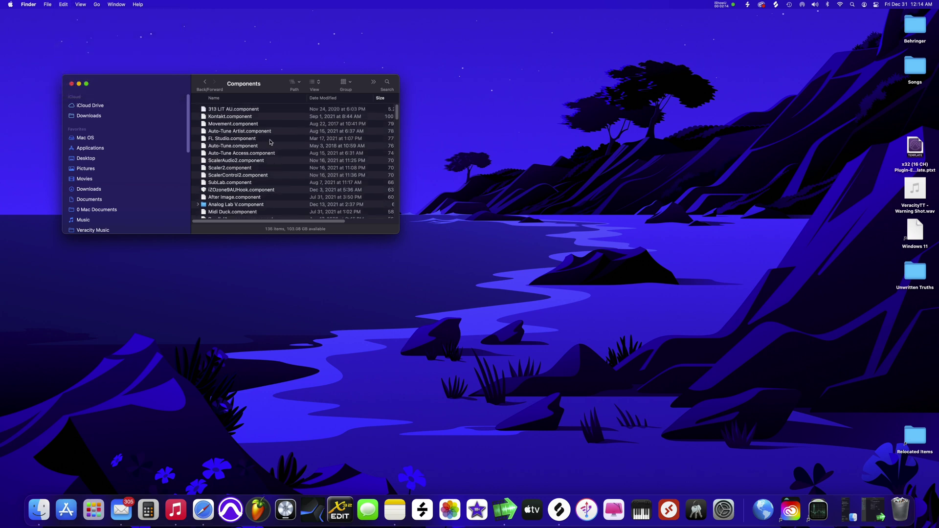
click(272, 118)
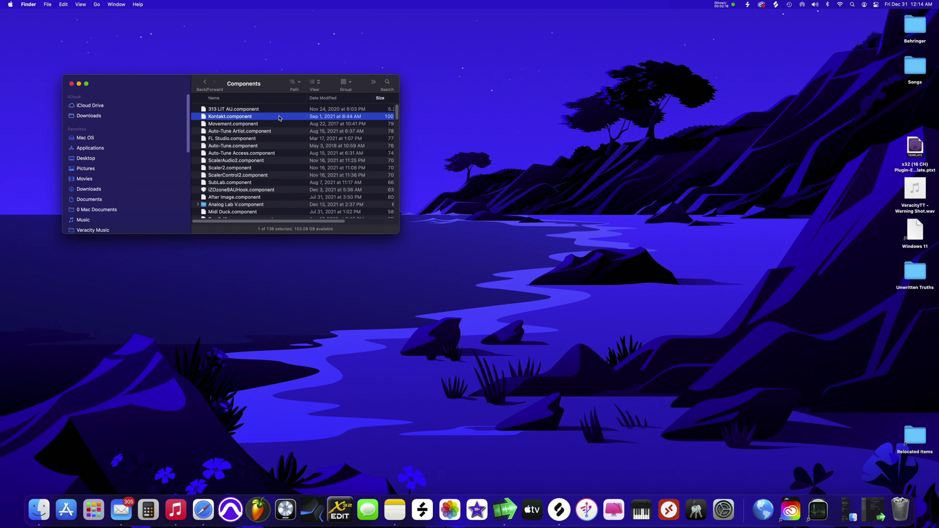
key(super+v)
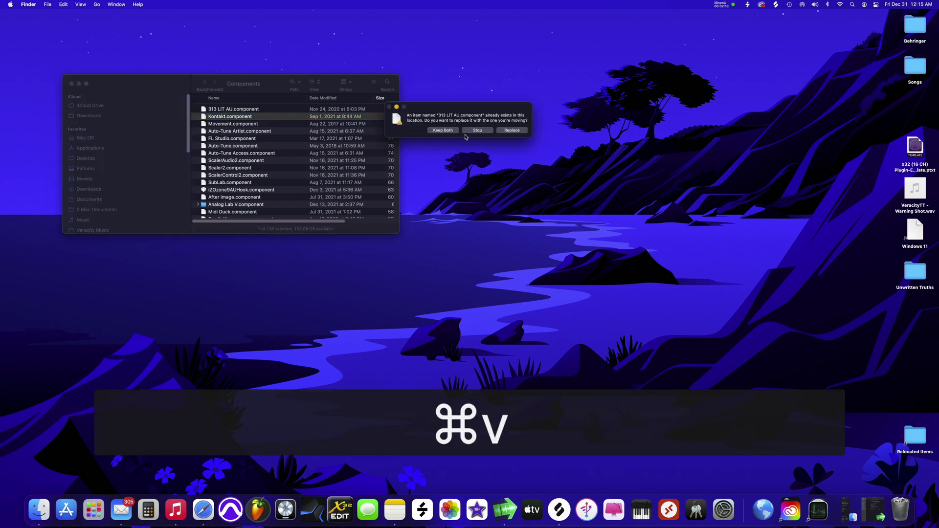
click(513, 130)
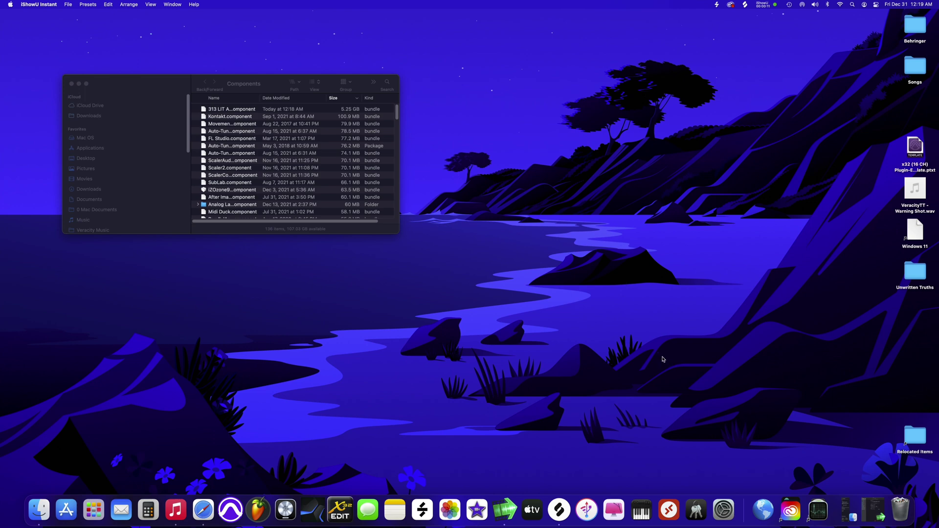
Open Security & Privacy in System Preferences and unlock its settings with the account password
click(722, 511)
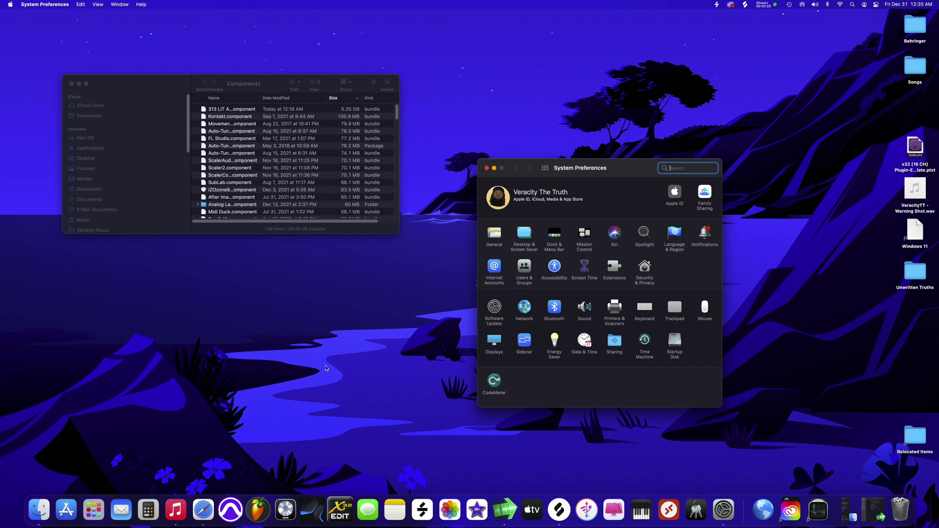
click(95, 505)
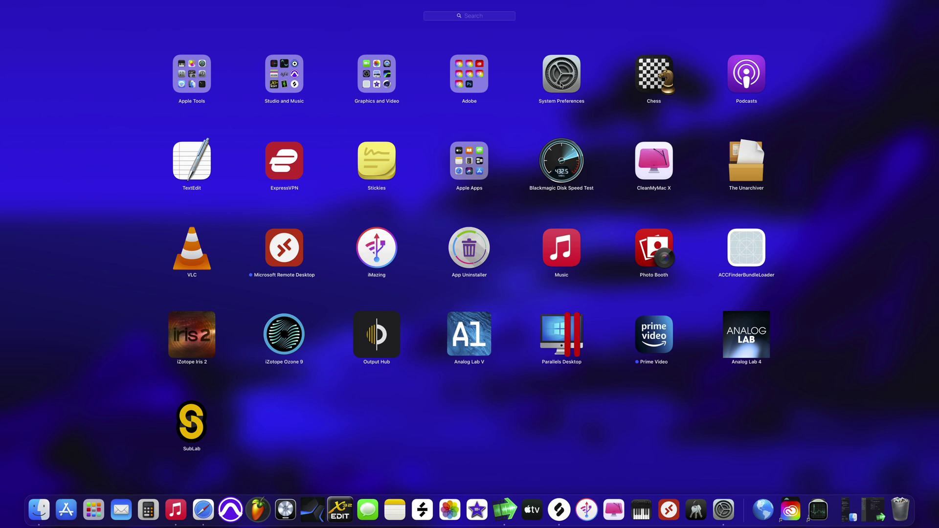
click(723, 510)
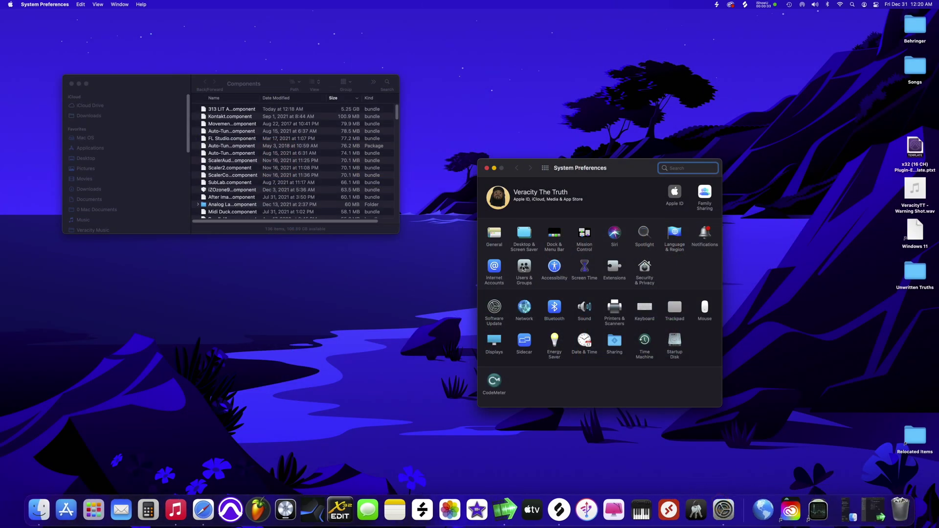
click(645, 270)
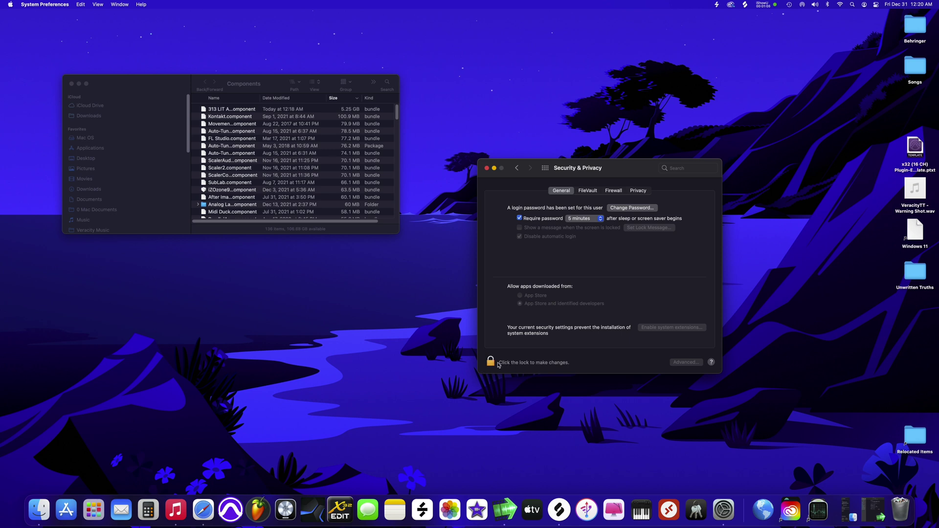
click(491, 363)
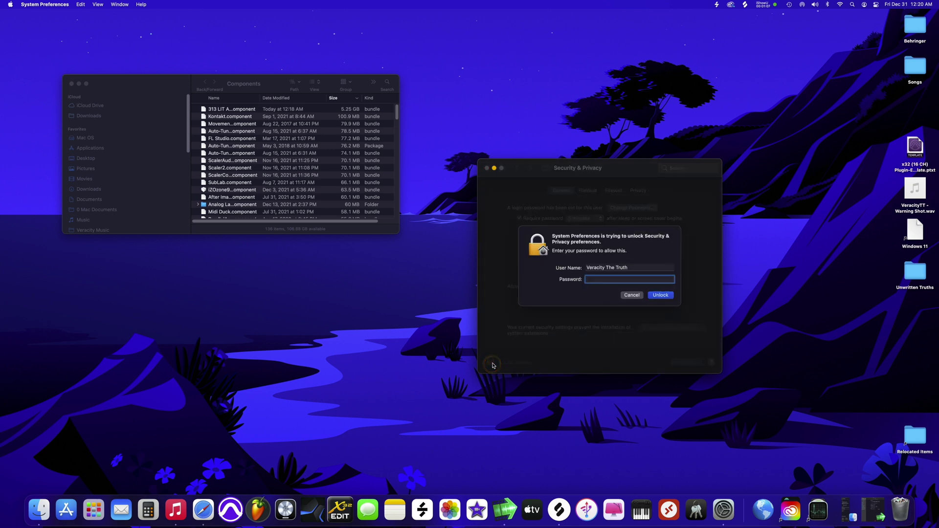
key(Return)
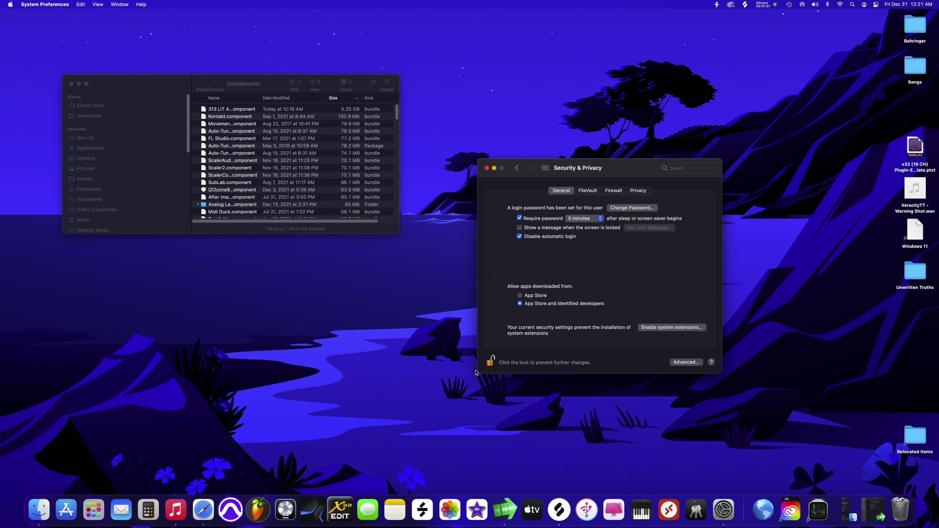
Launch FL Studio, open the Plugin Manager from the file settings, and scan for more plugins
click(256, 509)
drag(567, 114, 577, 55)
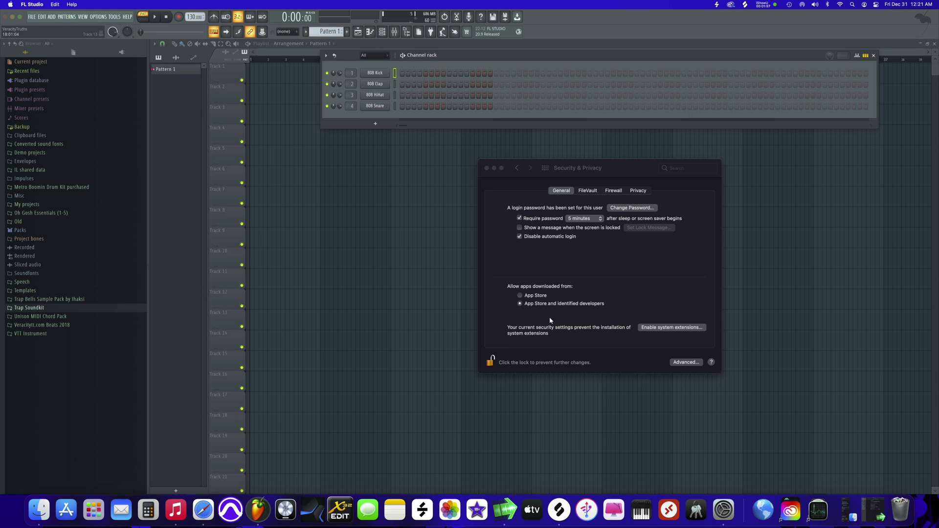
click(116, 16)
click(115, 73)
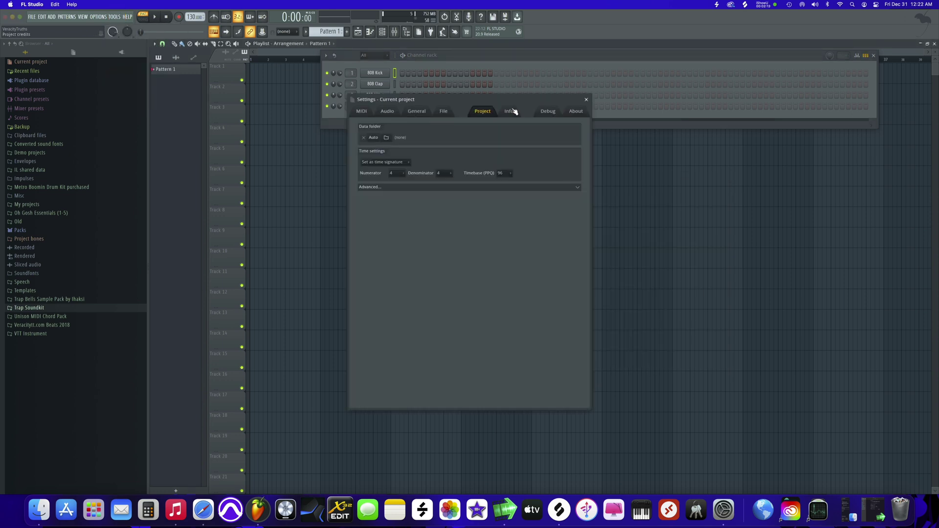
click(443, 111)
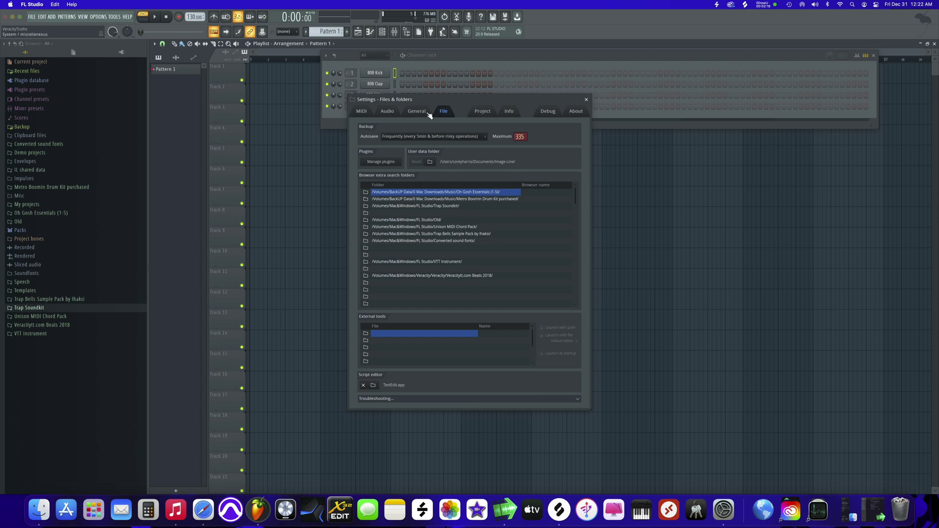
click(386, 162)
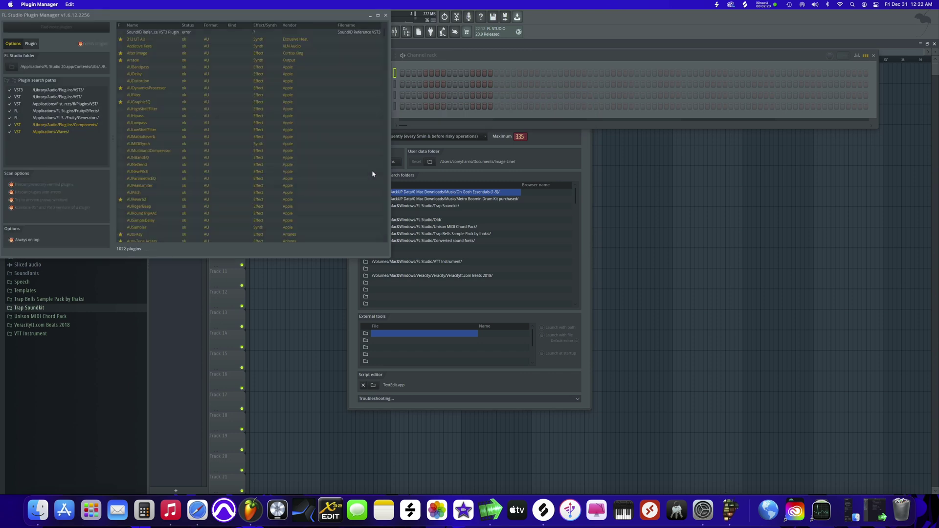
click(57, 28)
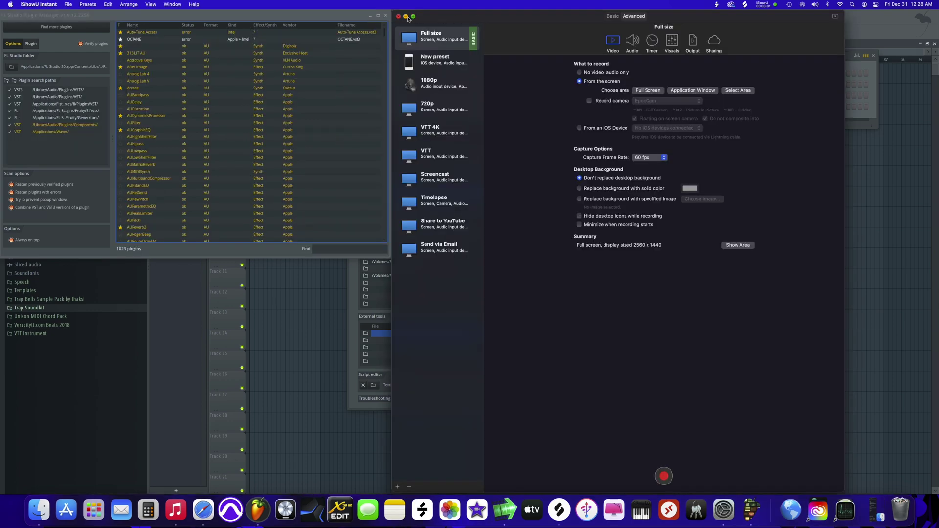
Select the 313 LIT AU synth in the scanned plugin list and close the Plugin Manager
click(407, 16)
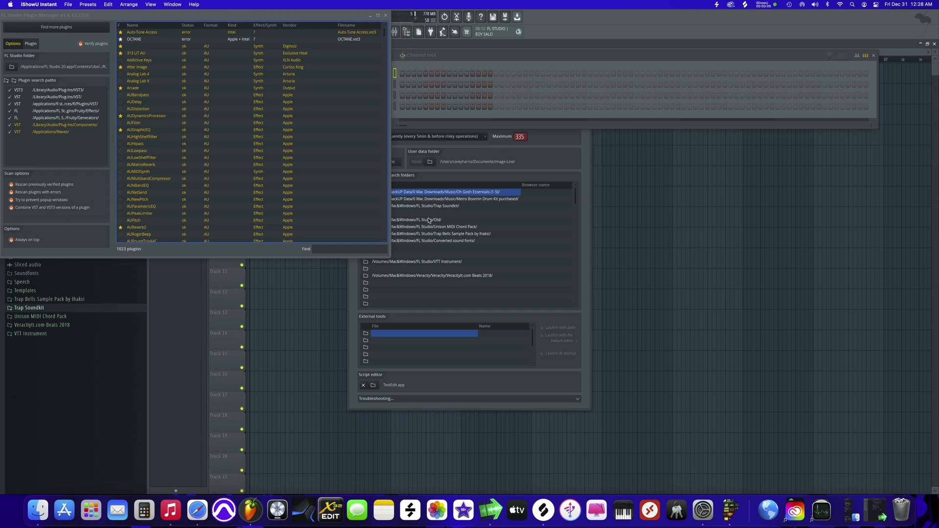
click(120, 53)
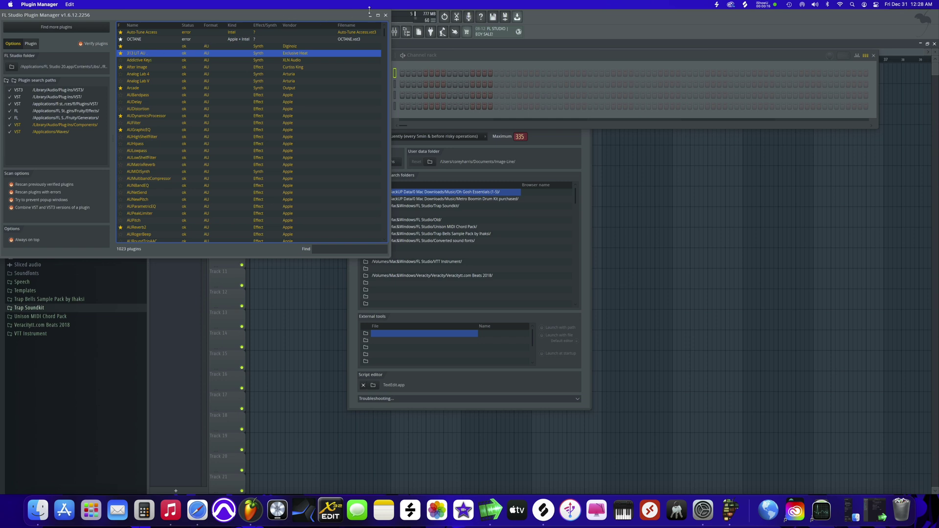
click(386, 16)
click(387, 16)
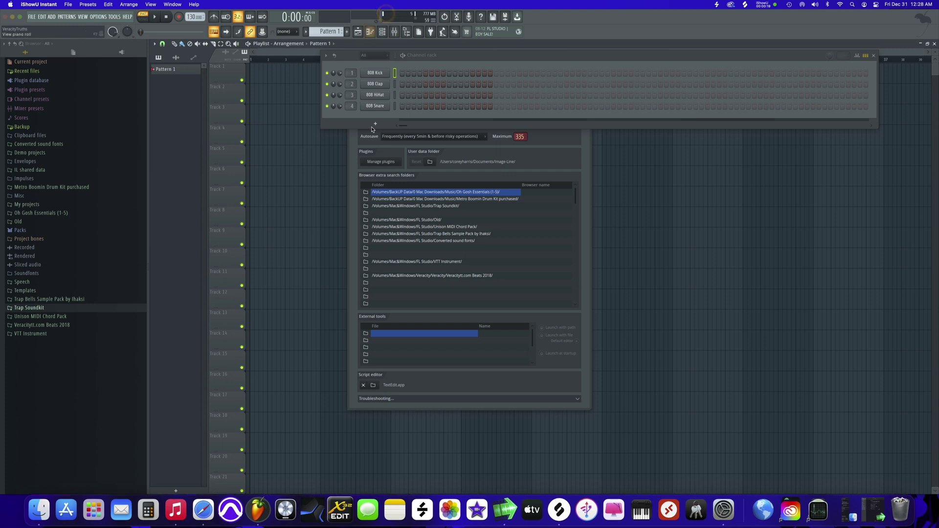
Bring up the Security & Privacy window and move it clear of the FL Studio settings window
click(723, 510)
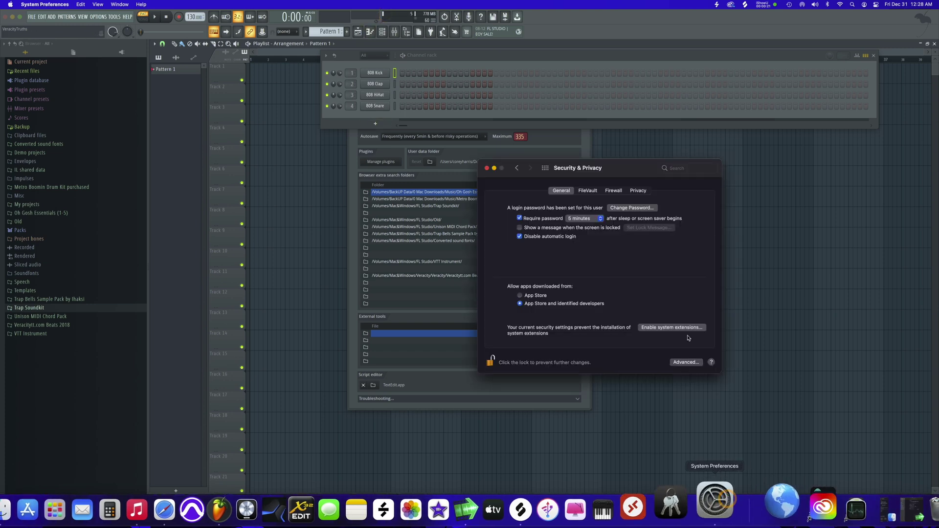
click(378, 125)
drag(658, 164, 727, 163)
Close the FL Studio settings window and add 313 LIT AU as a new channel in the channel rack
click(561, 150)
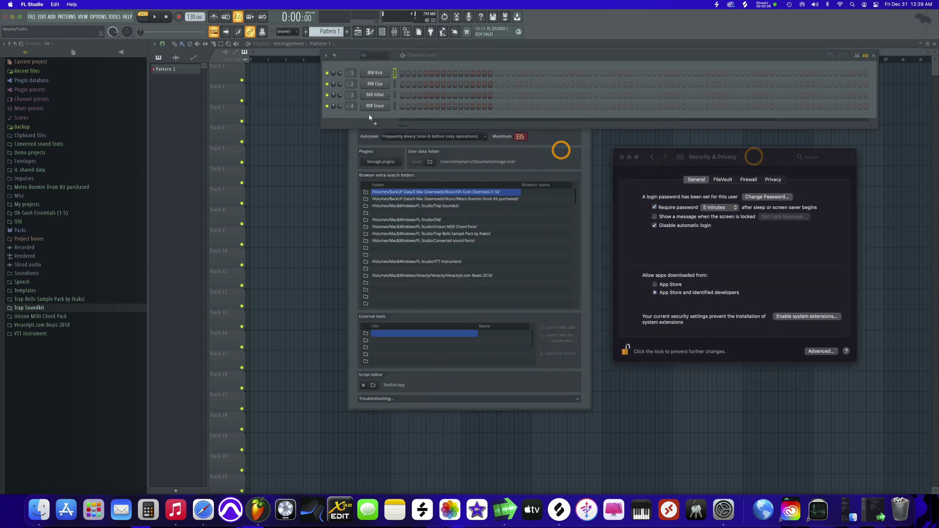
click(535, 151)
click(586, 99)
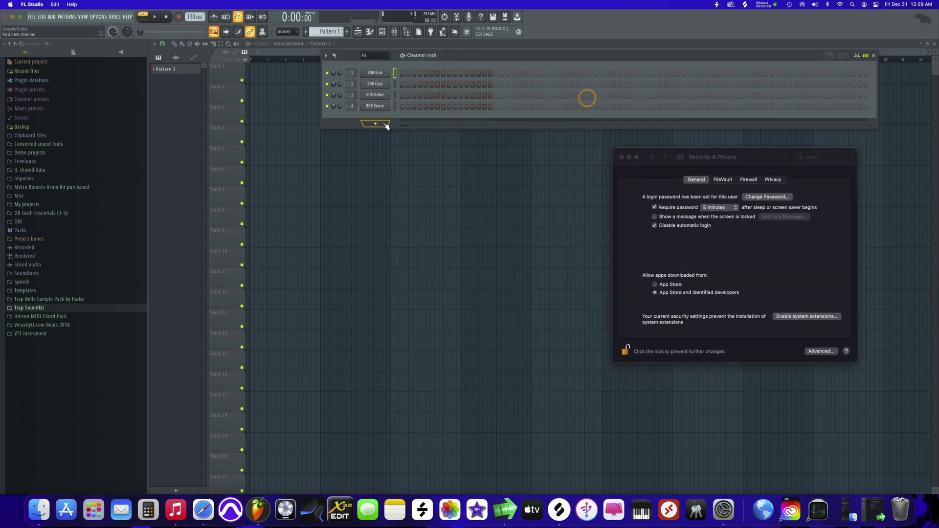
click(378, 126)
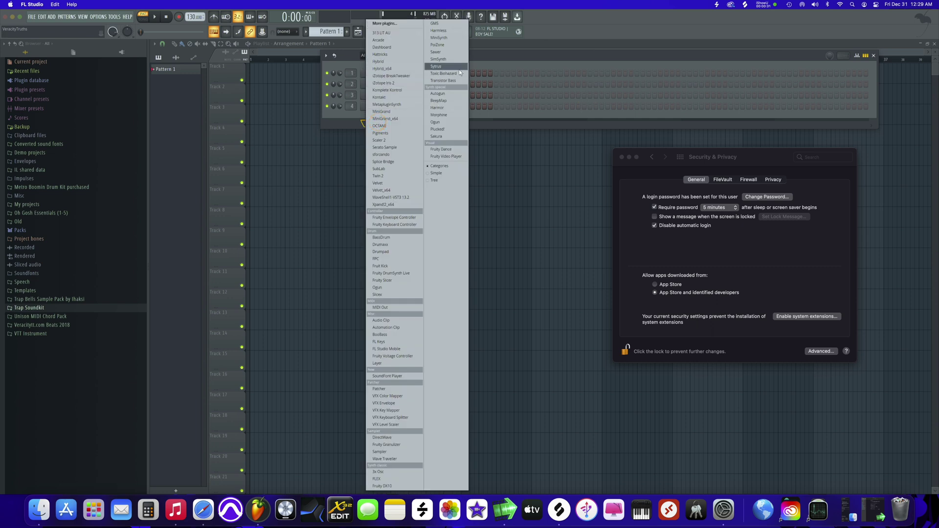
click(384, 33)
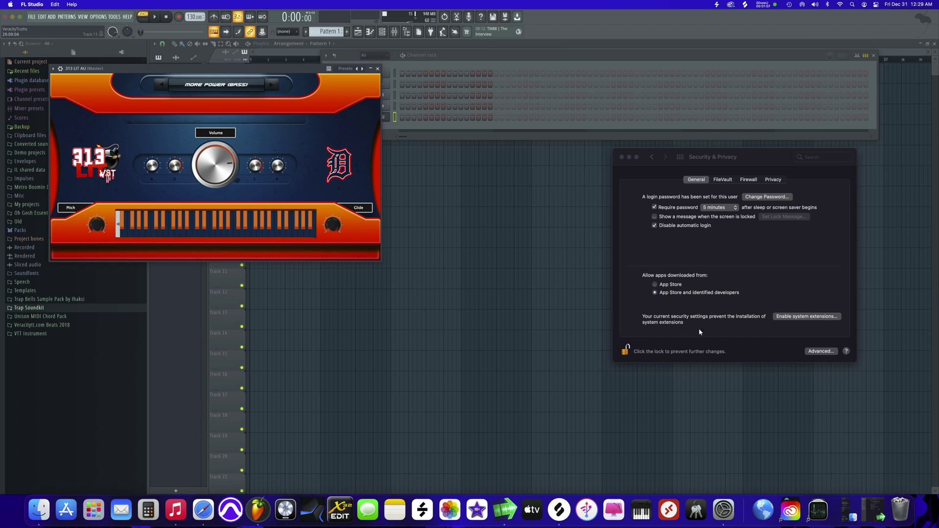
Play a series of notes on the 313 LIT AU on-screen keyboard to audition the MORE POWER (BASS) preset
click(210, 228)
click(196, 229)
click(188, 232)
click(179, 233)
click(206, 229)
click(174, 233)
click(168, 232)
click(154, 237)
click(173, 234)
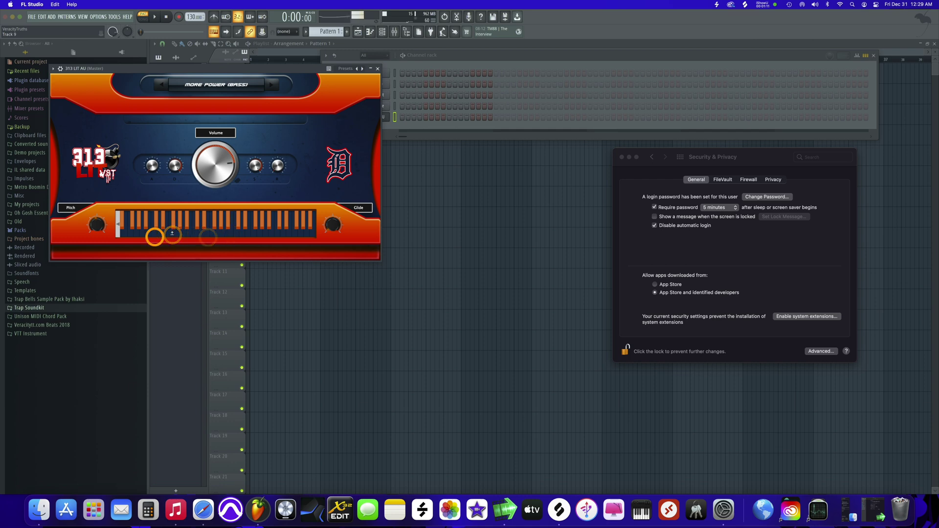
click(164, 234)
click(190, 235)
click(169, 236)
click(182, 238)
click(165, 237)
click(146, 236)
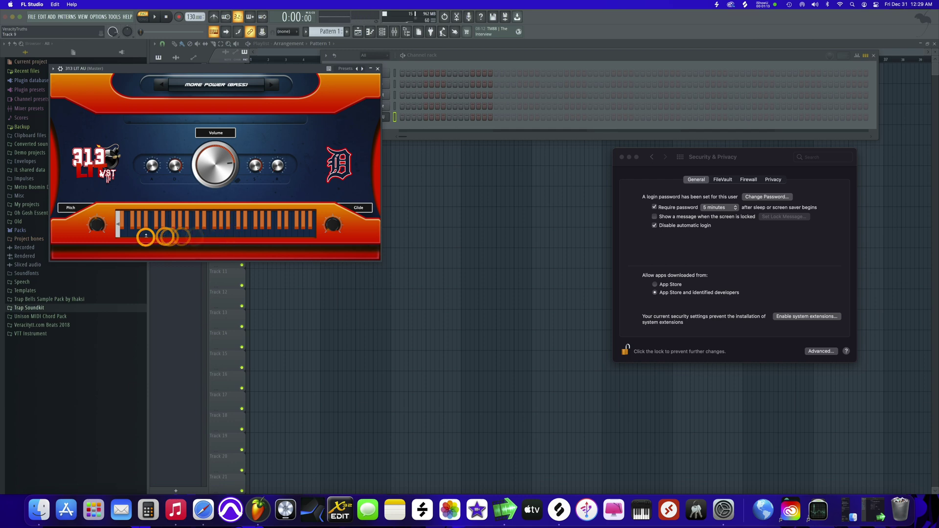
Add Hattricks as a new channel in the channel rack and audition its sound on the upper keys
click(439, 53)
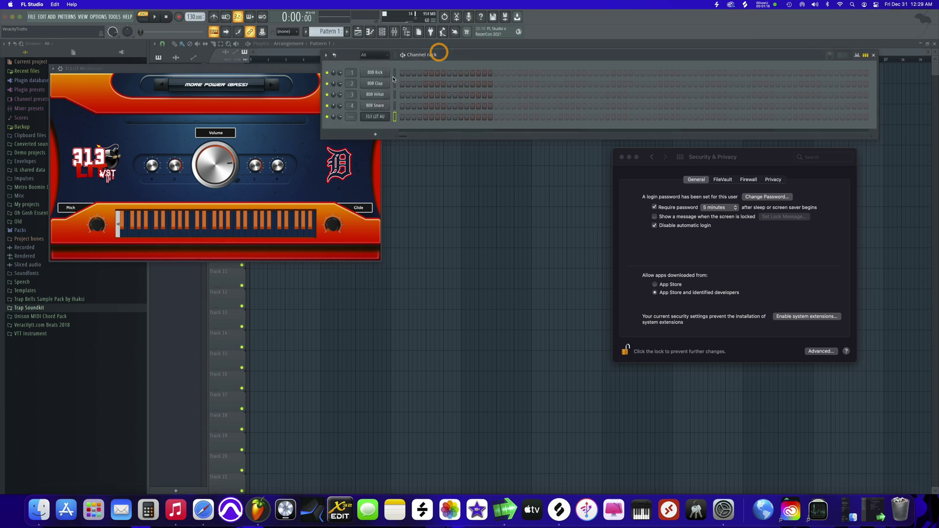
click(375, 134)
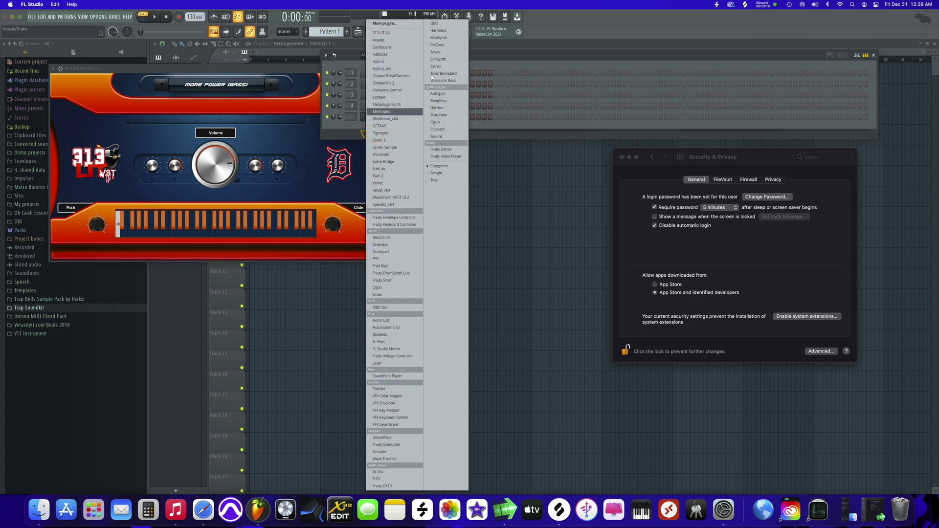
click(396, 55)
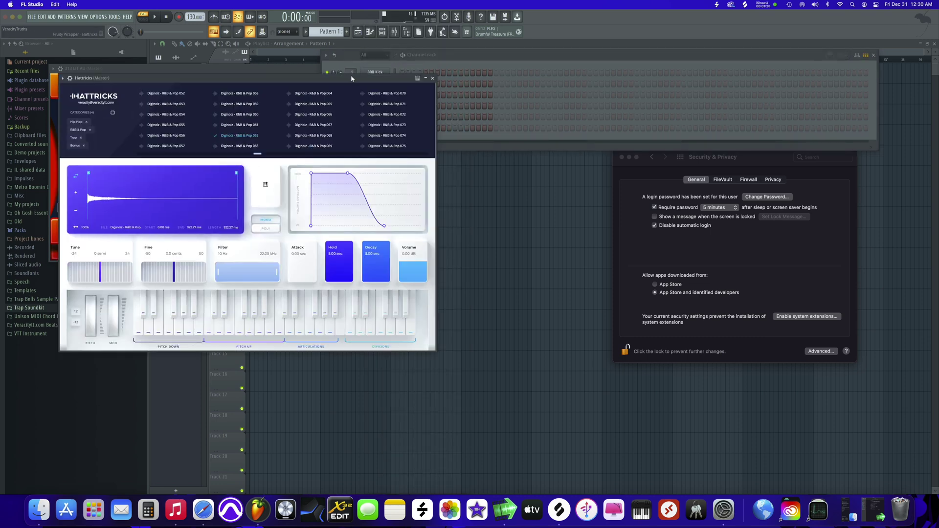
click(300, 326)
click(352, 332)
click(365, 330)
click(326, 328)
click(365, 331)
Clear the R&B & Pop, Bonus and Hip Hop category filters in Hattricks and load Diginoiz - Trap 004
click(90, 131)
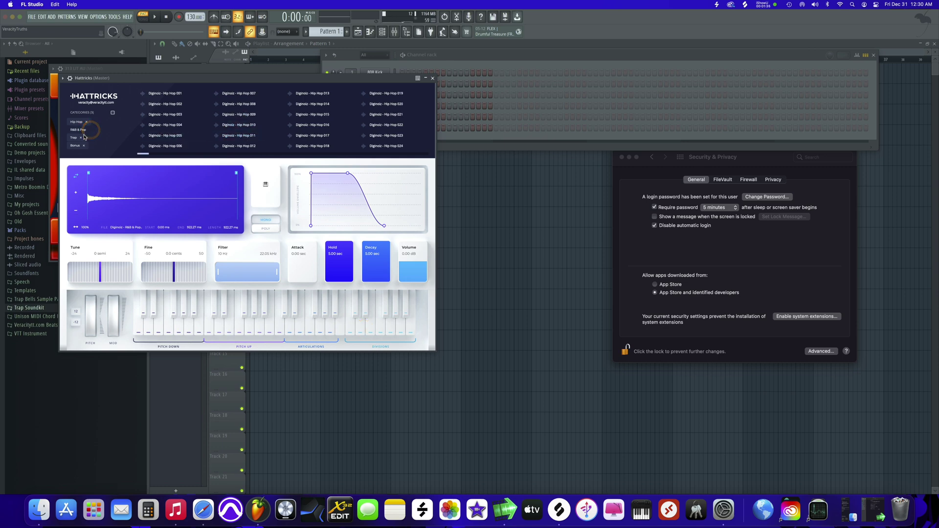
click(84, 145)
click(86, 122)
click(190, 123)
click(190, 123)
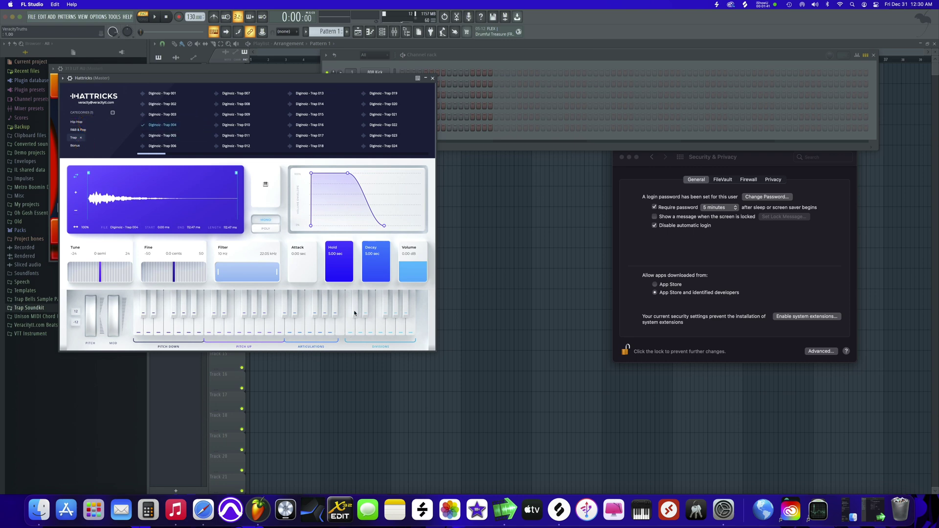
Reopen the 313 LIT AU plugin, switch to the NO CAP (PADS) preset and audition it on the keyboard
click(474, 59)
click(379, 117)
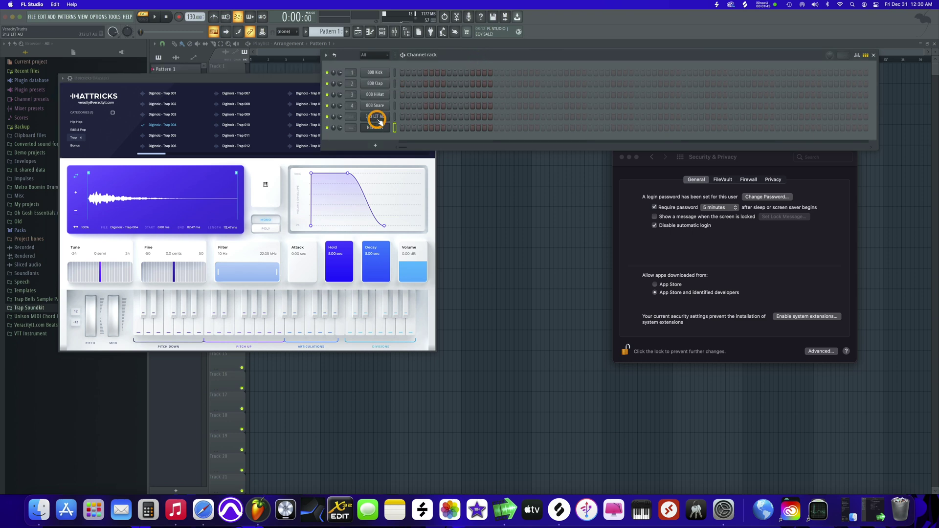
click(268, 86)
click(239, 220)
click(232, 225)
click(200, 237)
click(189, 234)
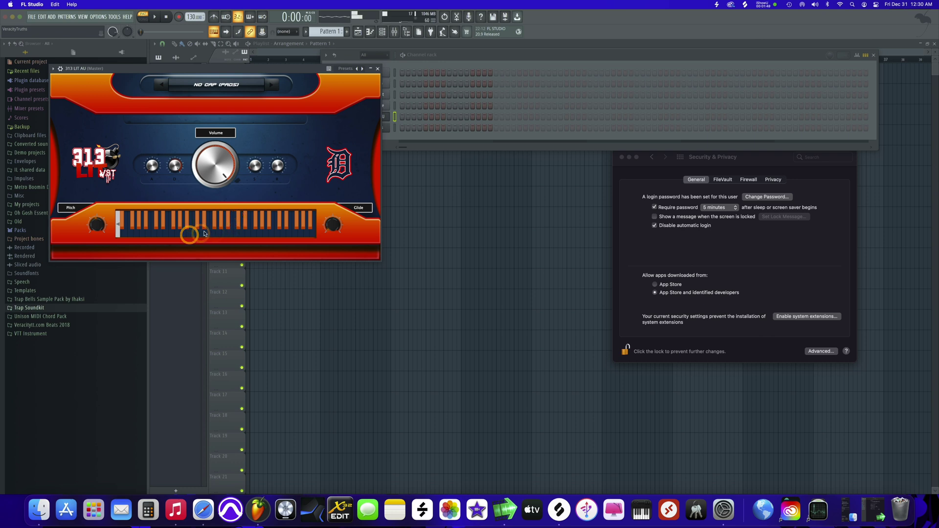
Open the piano roll for the 313 LIT AU channel, audition some keys and set the project tempo to 100
click(449, 53)
right_click(375, 116)
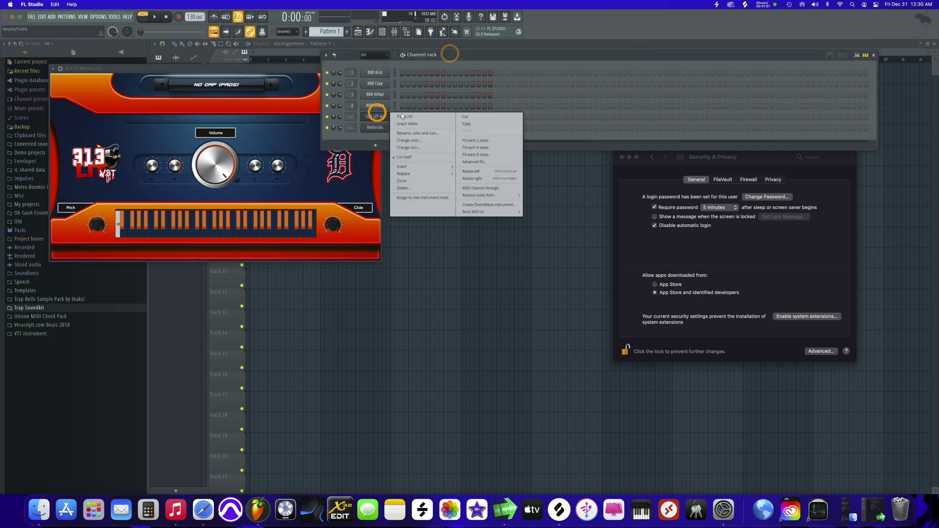
click(411, 117)
click(457, 373)
click(459, 393)
click(457, 406)
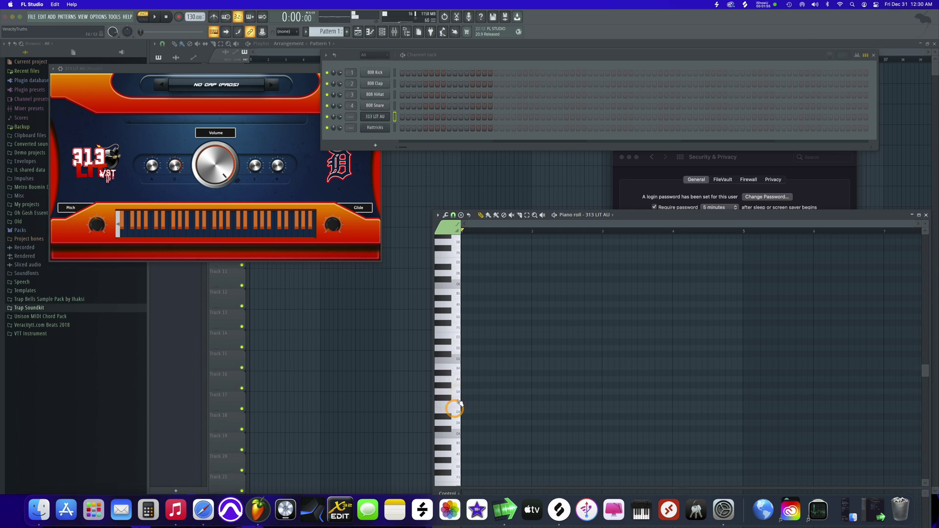
click(456, 403)
mouse_move(189, 16)
mouse_down()
mouse_move(189, 36)
mouse_move(189, 18)
mouse_up()
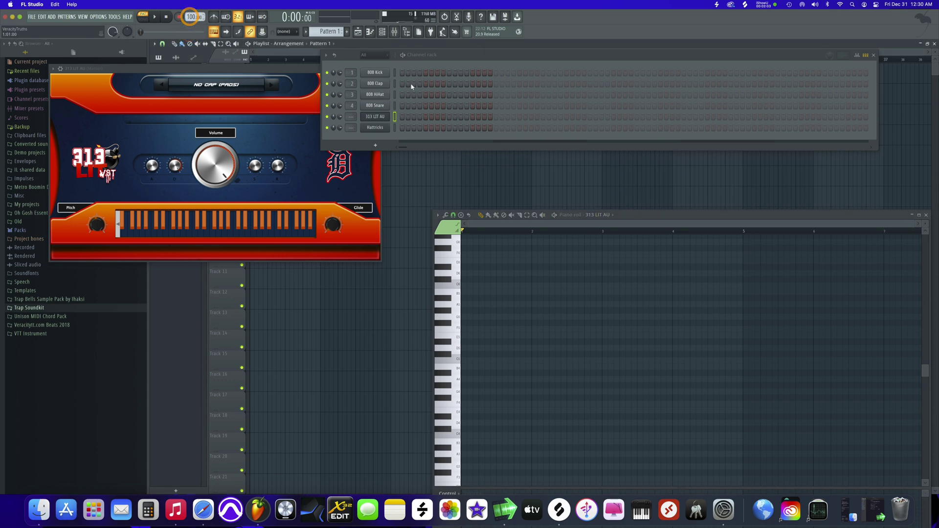
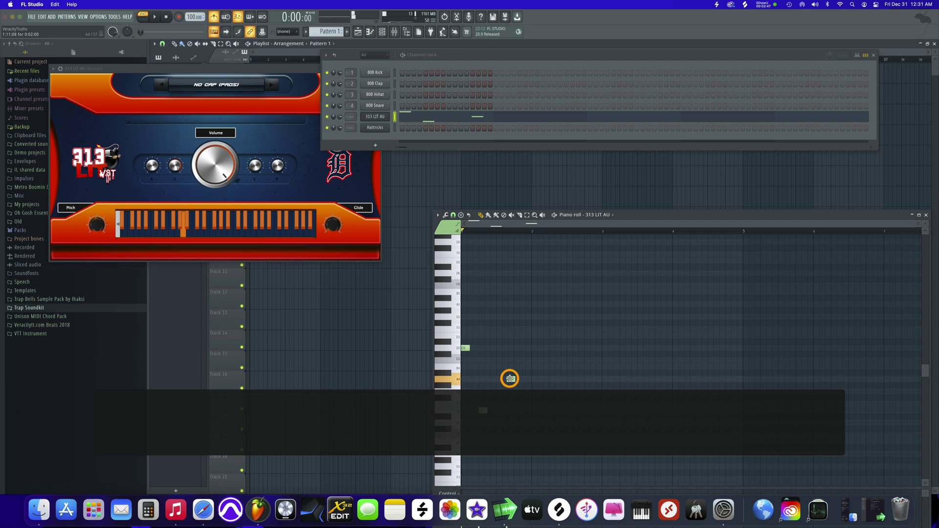
Move the third piano roll note between the two low notes, lower the opening note to the same pitch and play the pattern
click(458, 350)
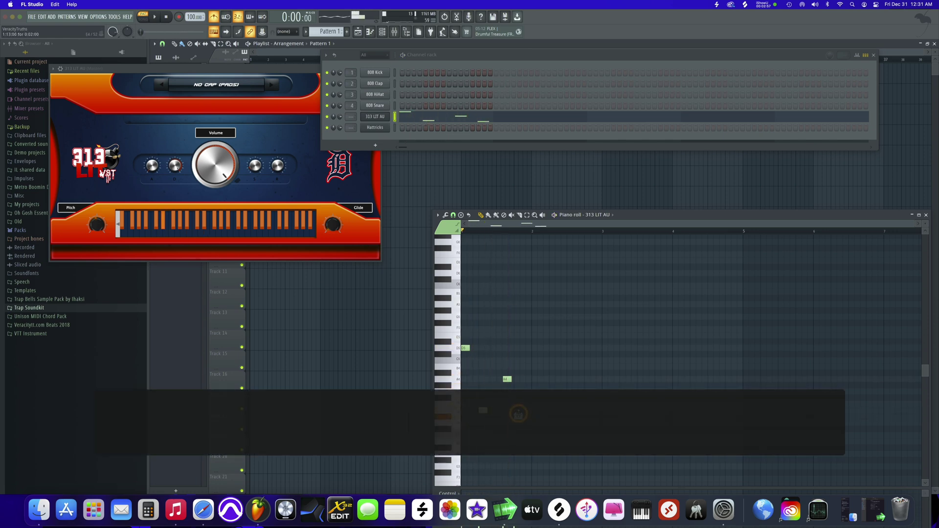
click(507, 380)
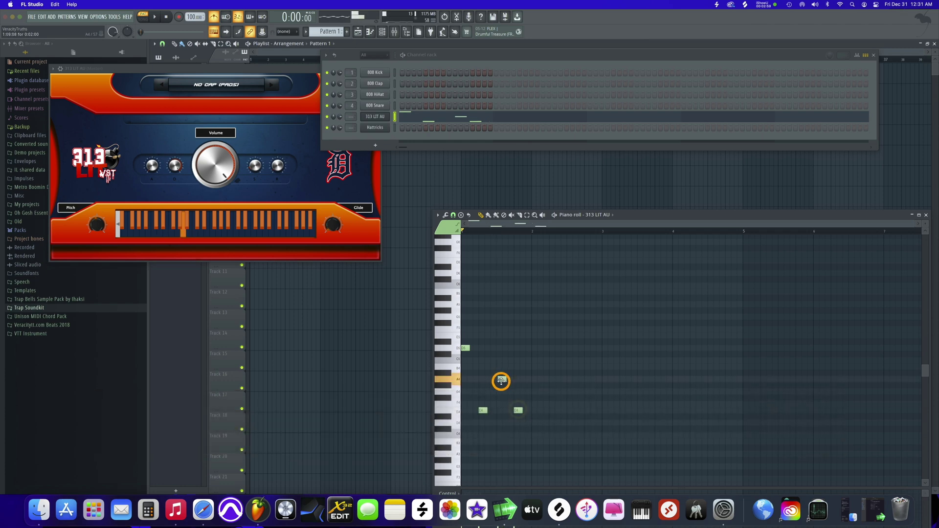
key(space)
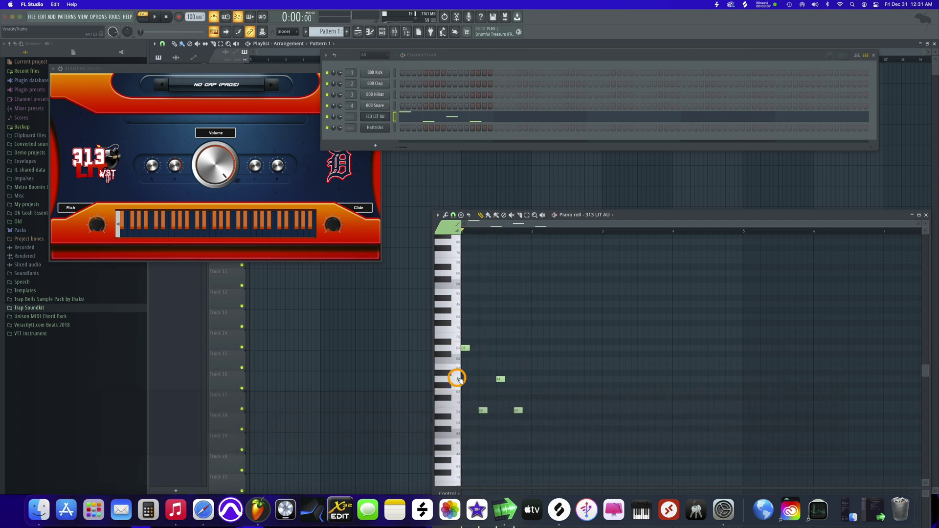
key(space)
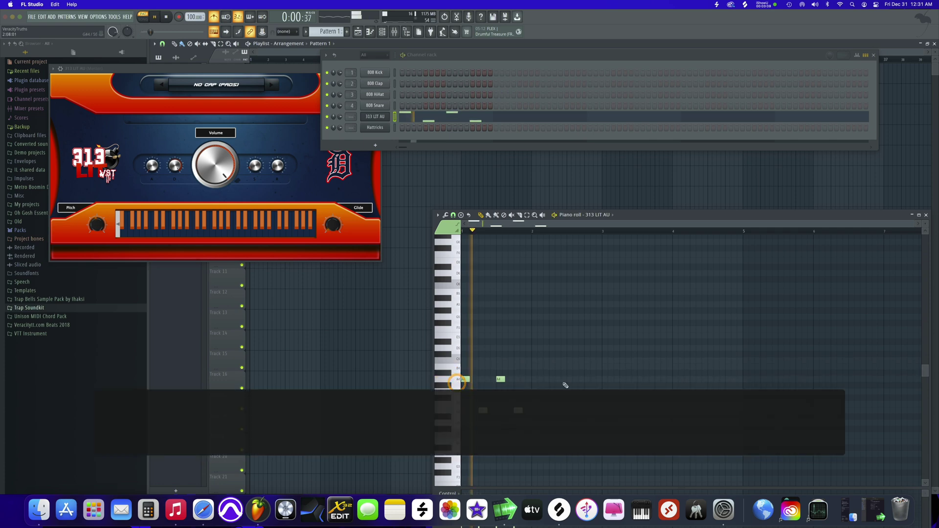
Raise the third note of the 313 LIT AU melody by two semitones and play the pattern
click(455, 395)
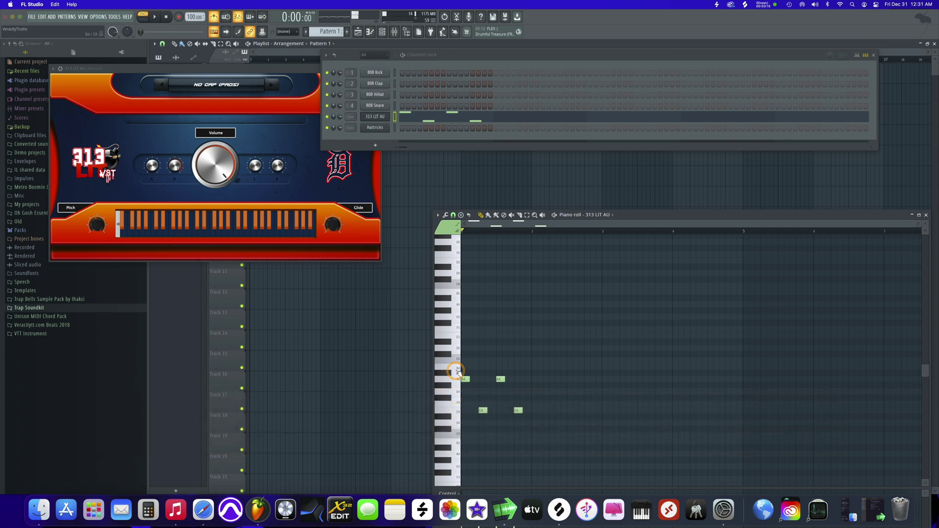
key(space)
drag(499, 381, 499, 366)
key(space)
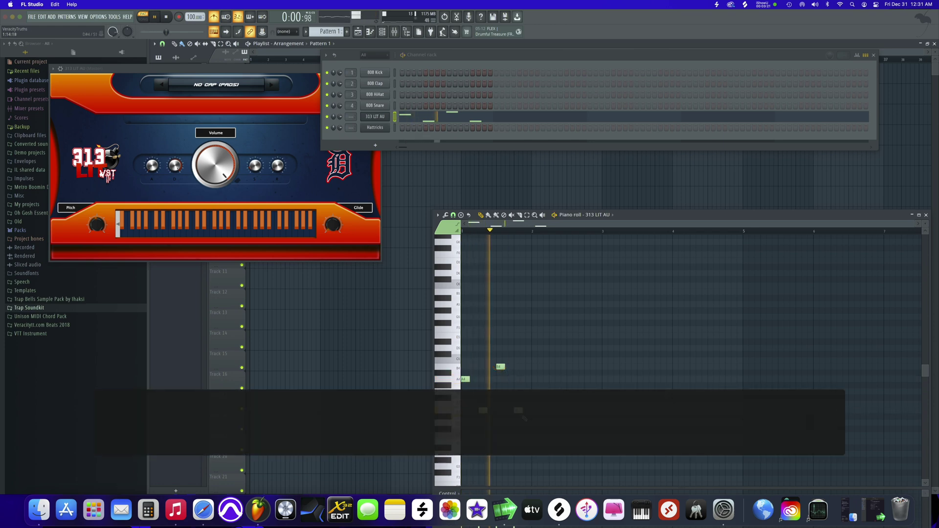
key(space)
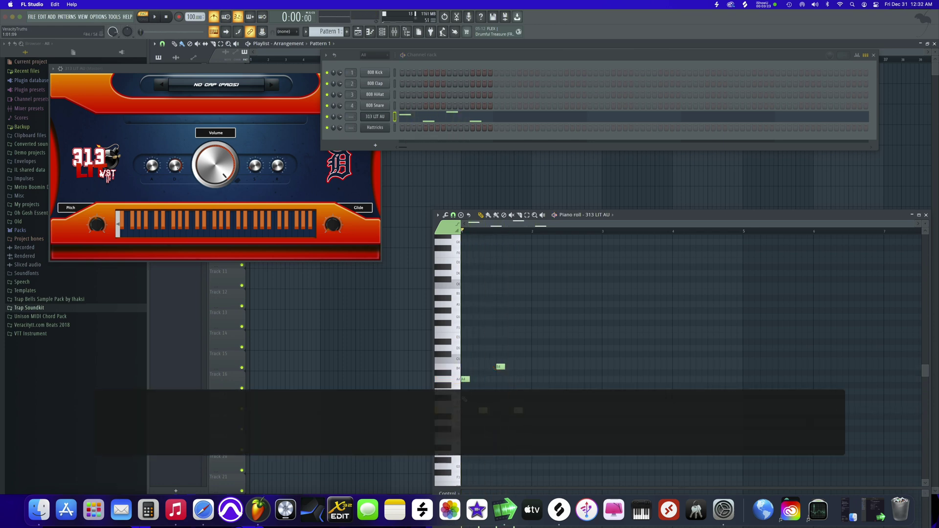
Continue the 313 LIT AU melody from bar 2 with four more notes alternating high and low, and play the pattern
click(535, 361)
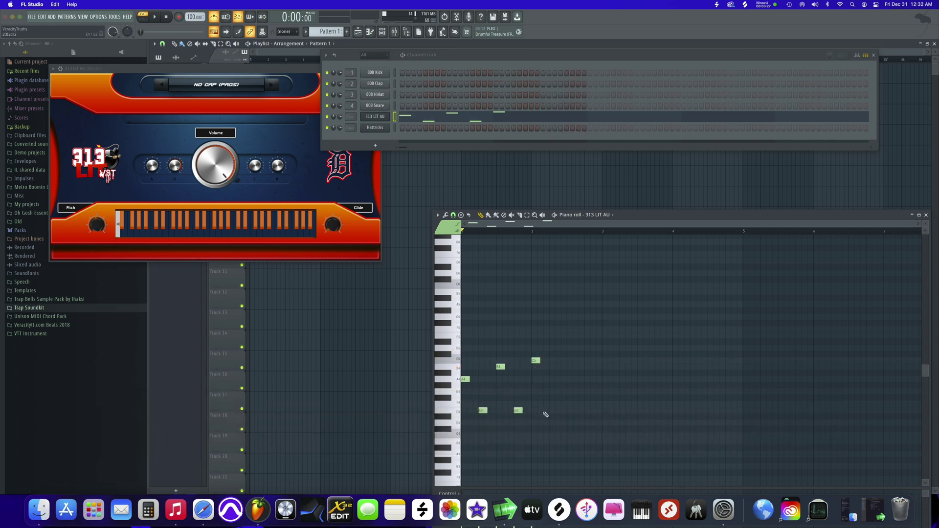
key(space)
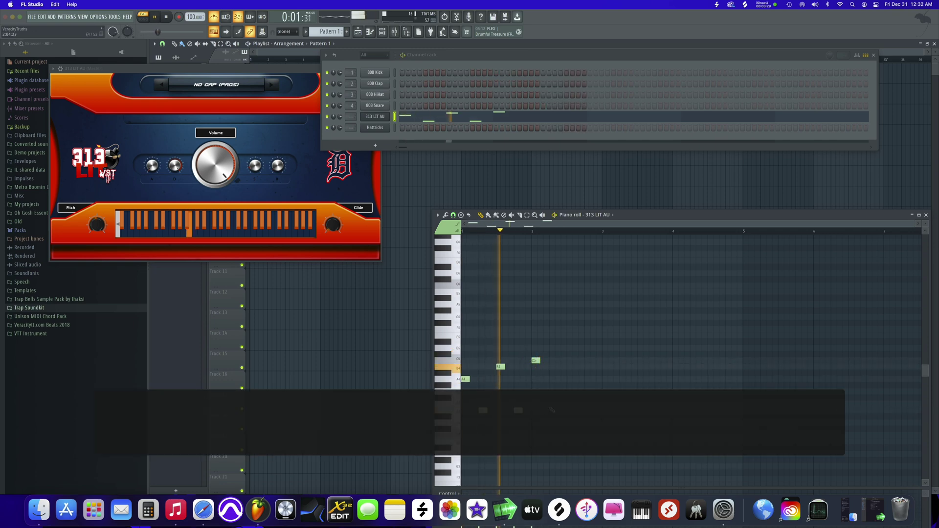
key(space)
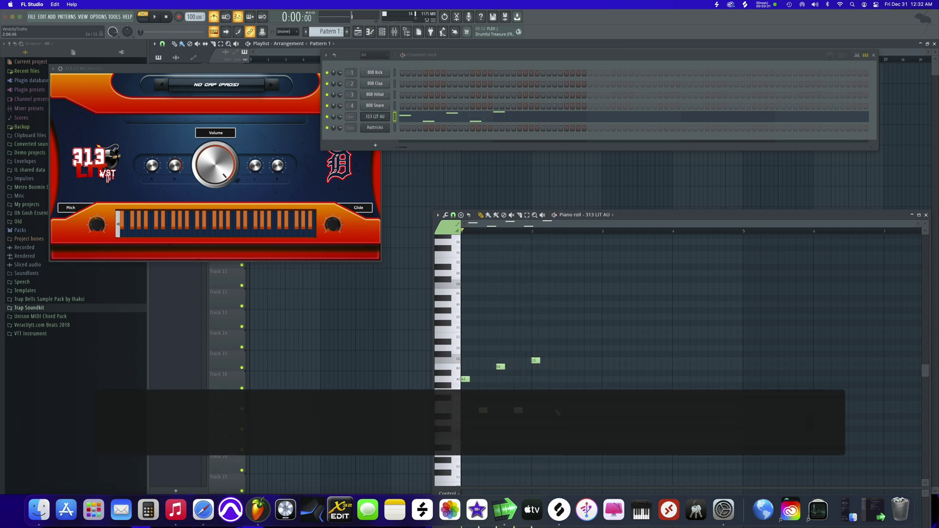
key(space)
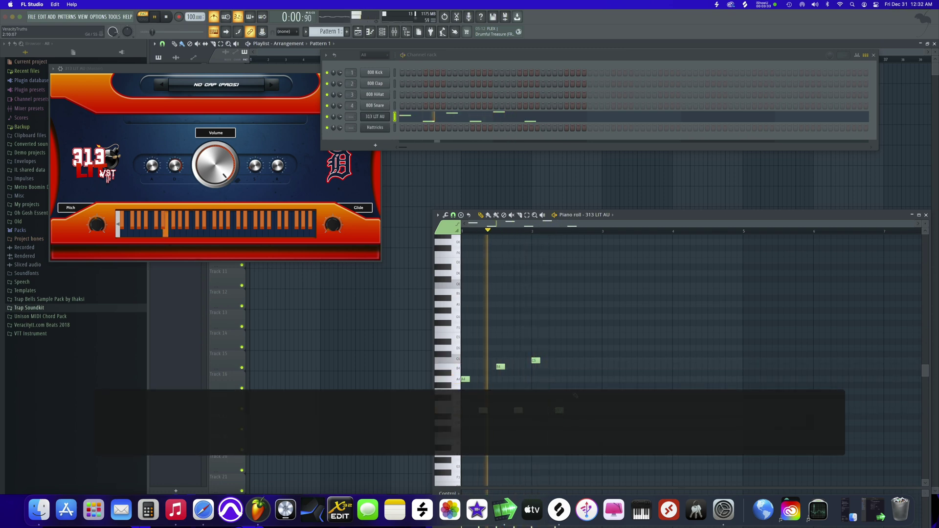
key(space)
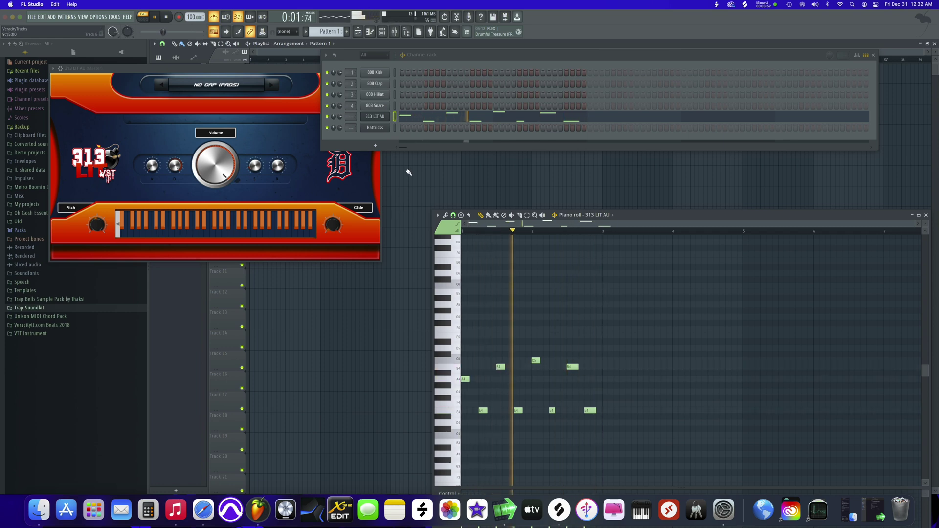
Open the Hattricks plugin and audition its upper keys over the playing melody
click(382, 127)
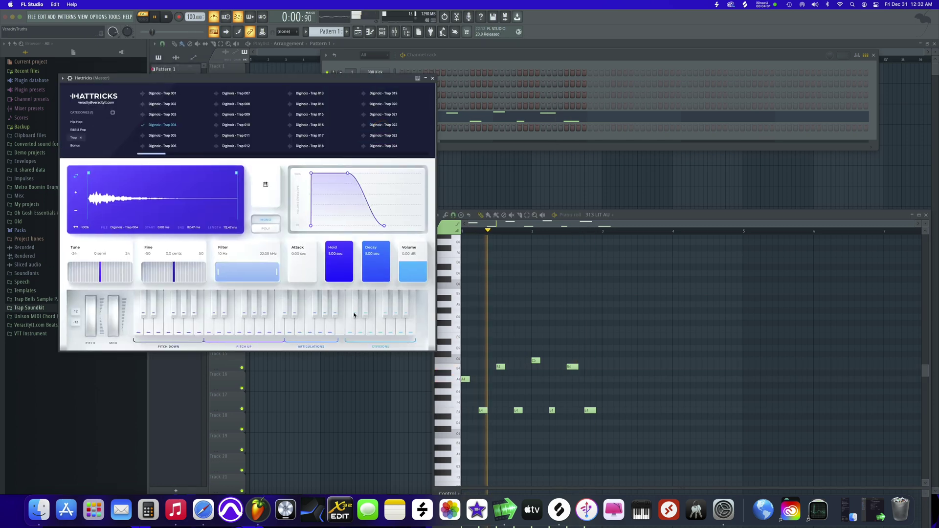
click(351, 331)
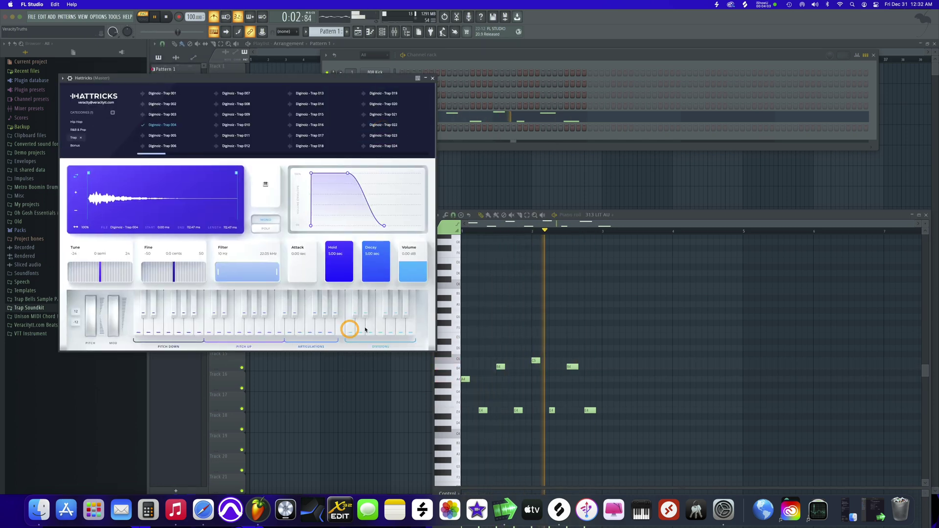
click(371, 327)
click(378, 327)
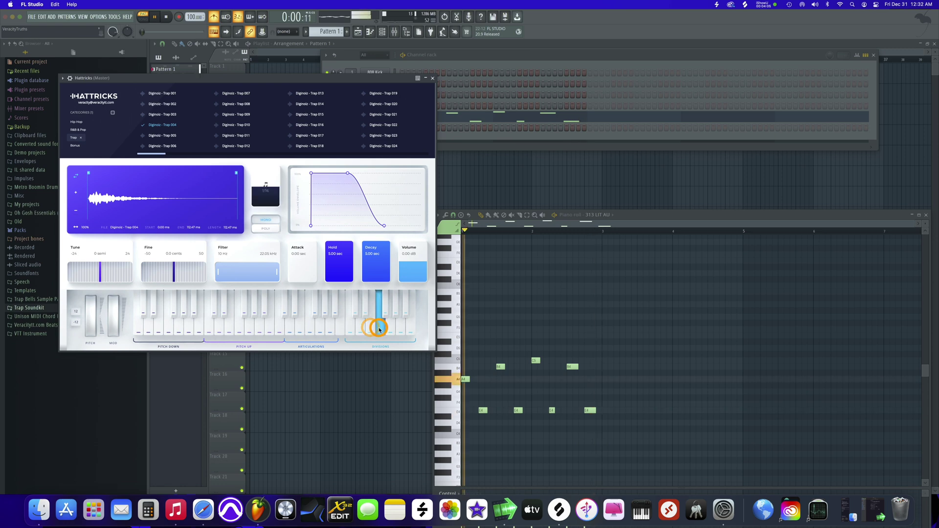
click(387, 316)
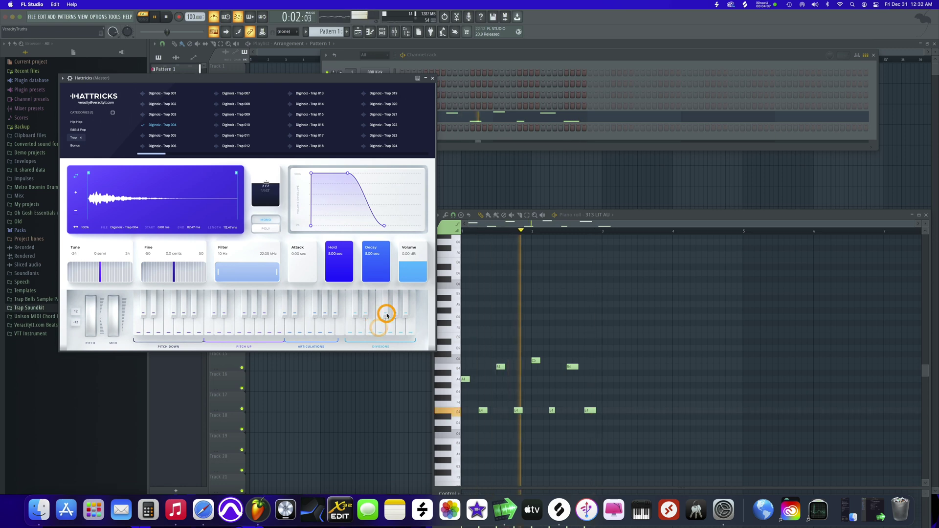
Open the piano roll for the Hattricks channel
click(502, 57)
right_click(391, 127)
click(396, 128)
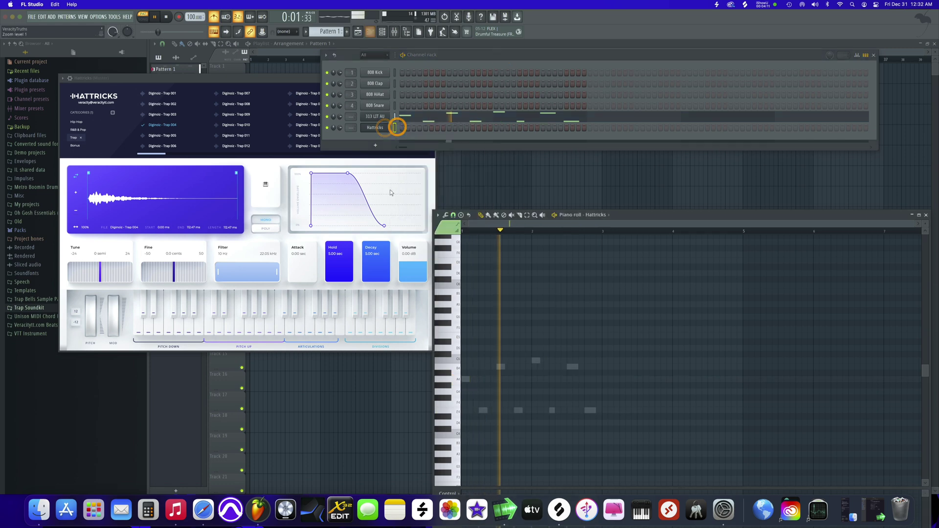
Audition the upper Hattricks keys and draw one sustained note spanning the first two bars of its piano roll
click(389, 331)
click(389, 331)
click(379, 330)
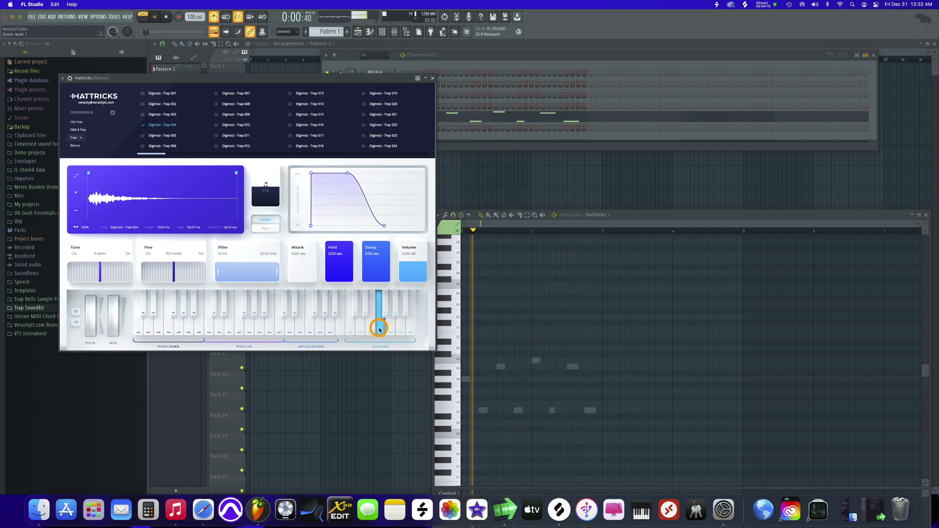
click(462, 327)
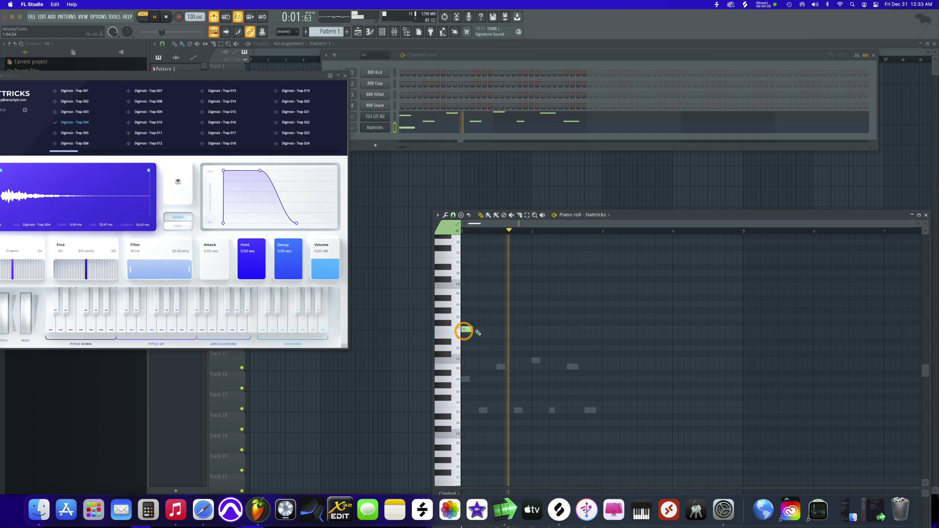
drag(465, 330, 601, 335)
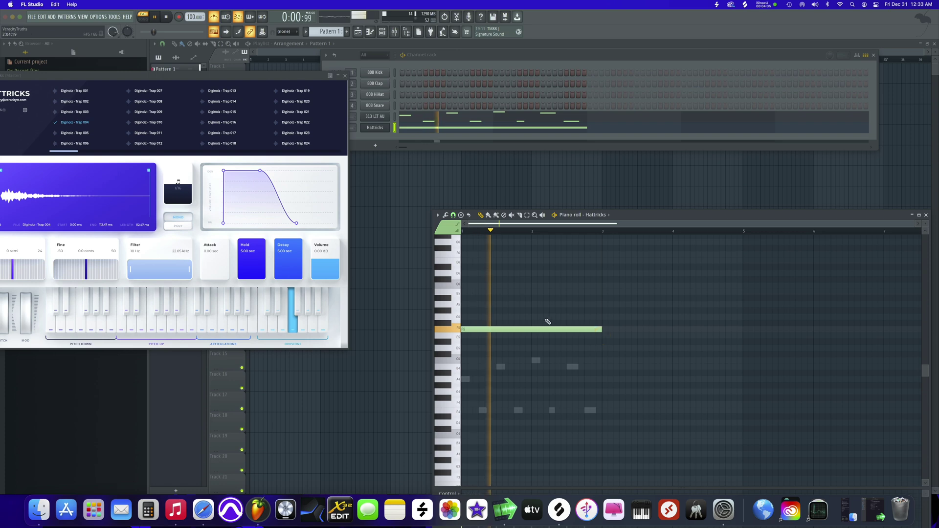
Add a short note two semitones above the sustained Hattricks note, just before bar 2, and play the pattern
click(527, 317)
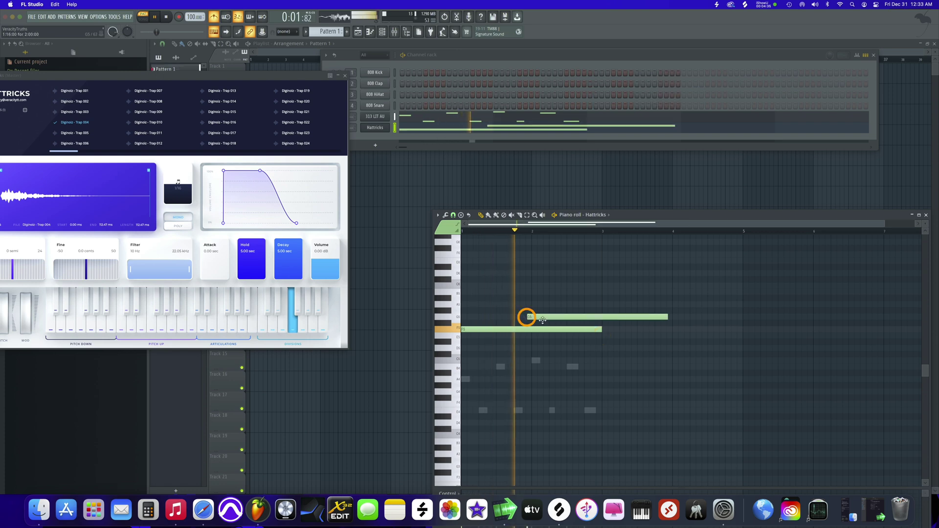
right_click(660, 319)
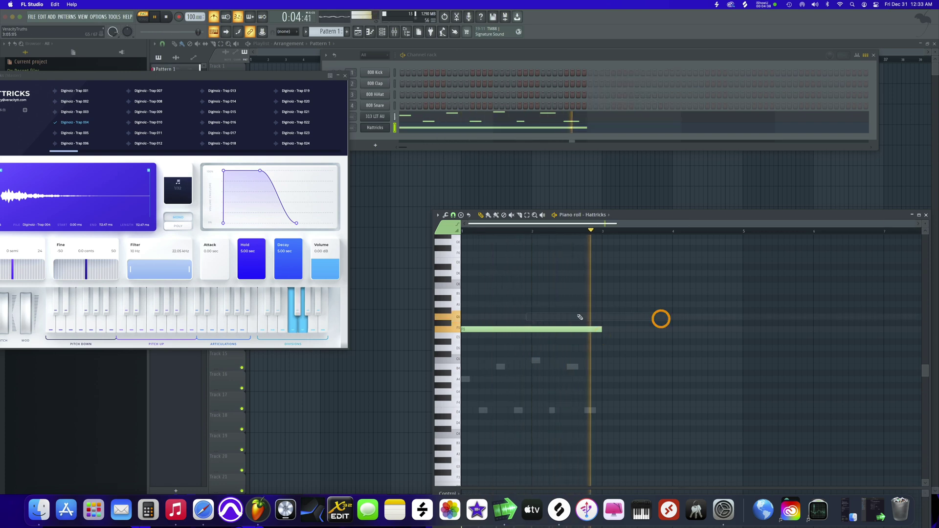
click(526, 317)
key(space)
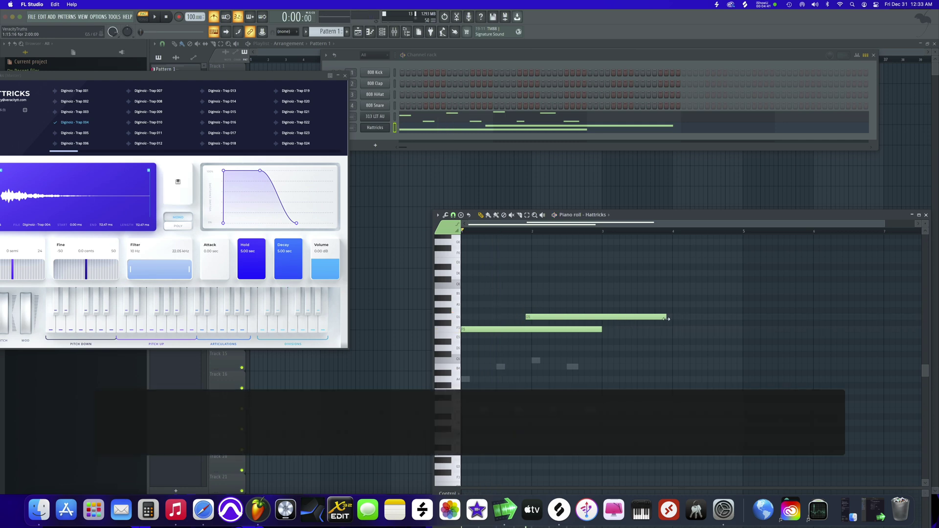
drag(532, 319, 530, 318)
key(space)
click(528, 318)
Add two short Hattricks notes in bar 2, one mid-bar at the same pitch and one a semitone lower at the bar's end
drag(557, 319, 556, 317)
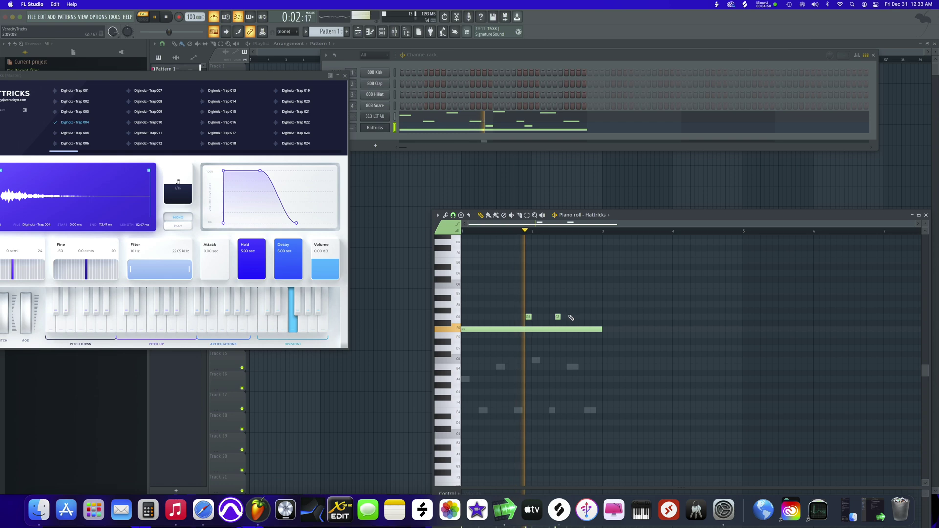
key(space)
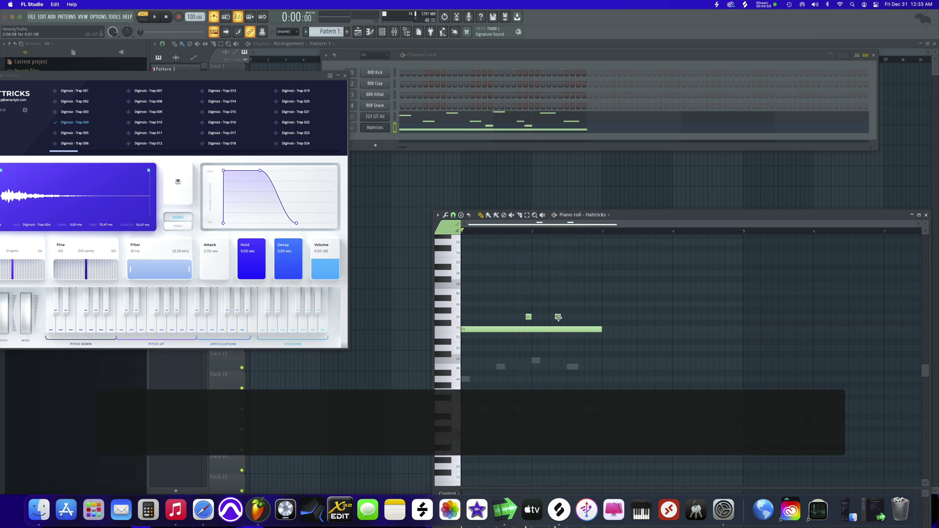
key(space)
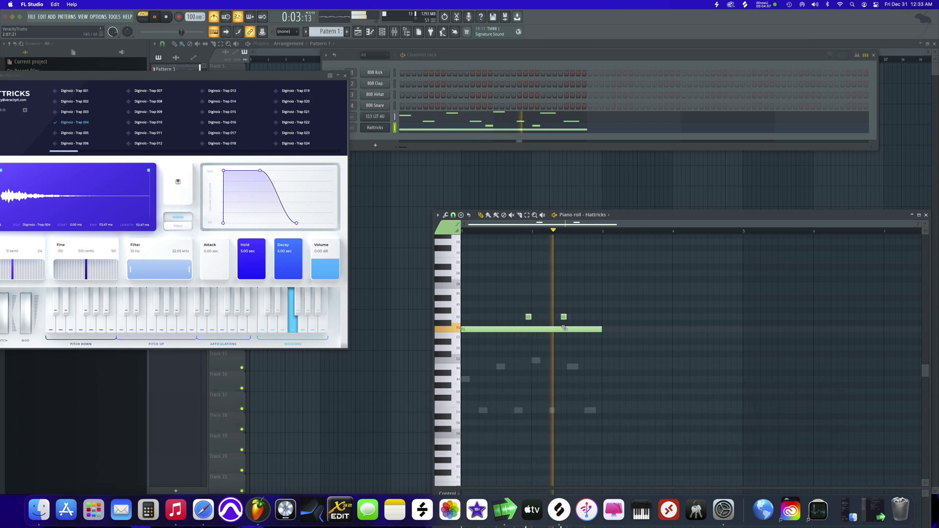
click(597, 317)
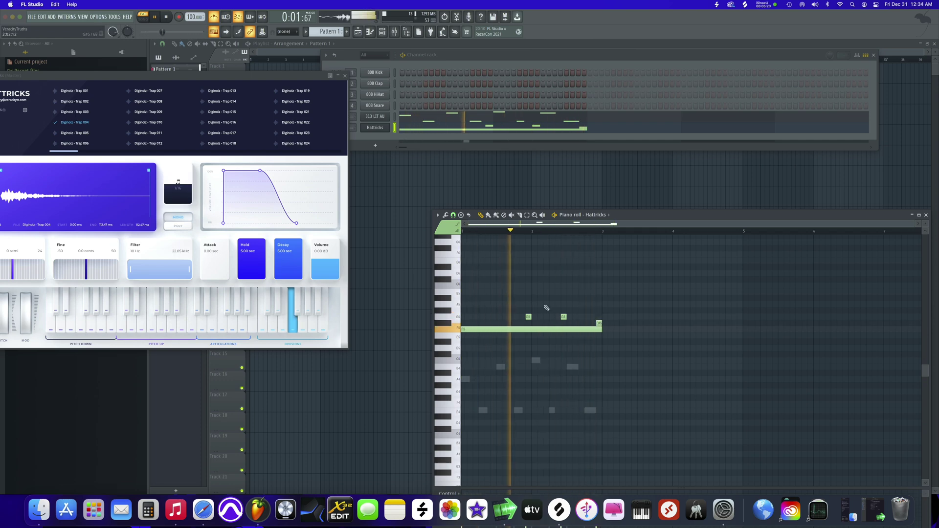
key(space)
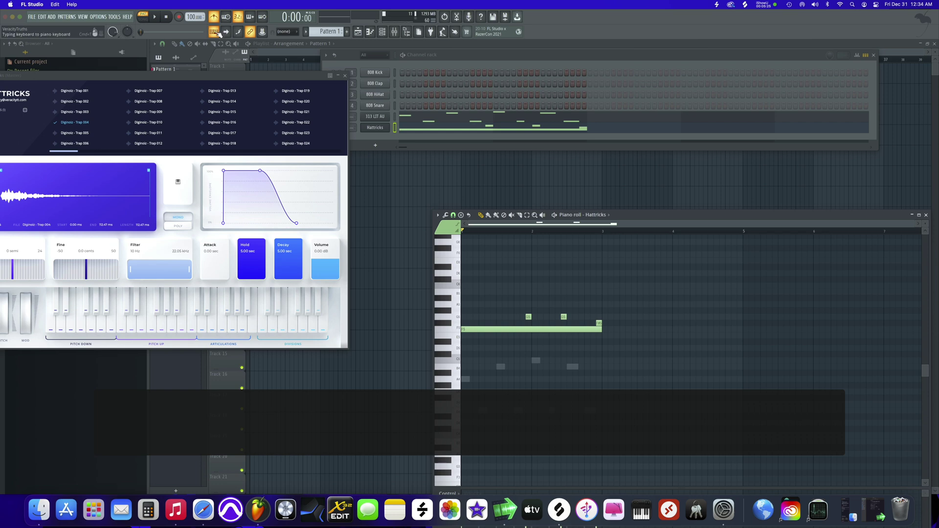
Close Hattricks and audition the BIG CLAP & SNARE samples from the WHITES KIT folder in Trap Soundkit
click(345, 75)
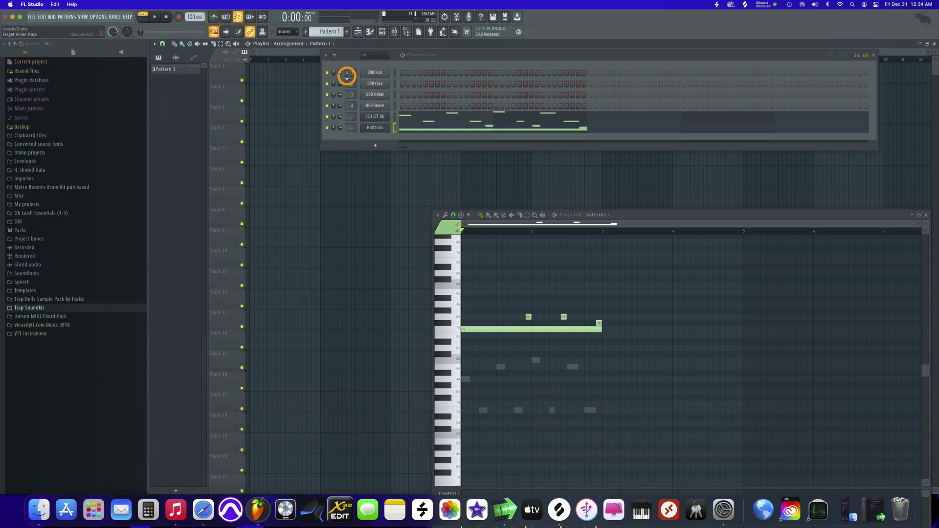
click(71, 308)
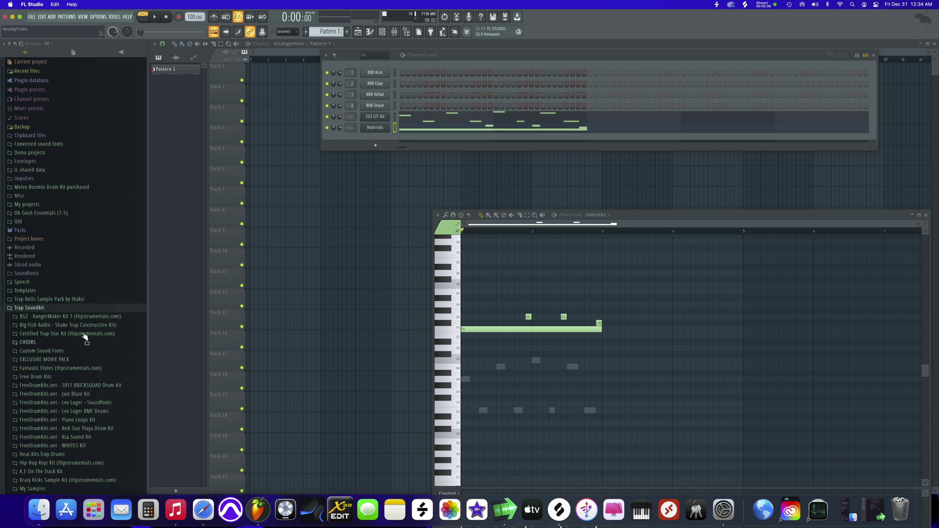
click(117, 386)
click(117, 386)
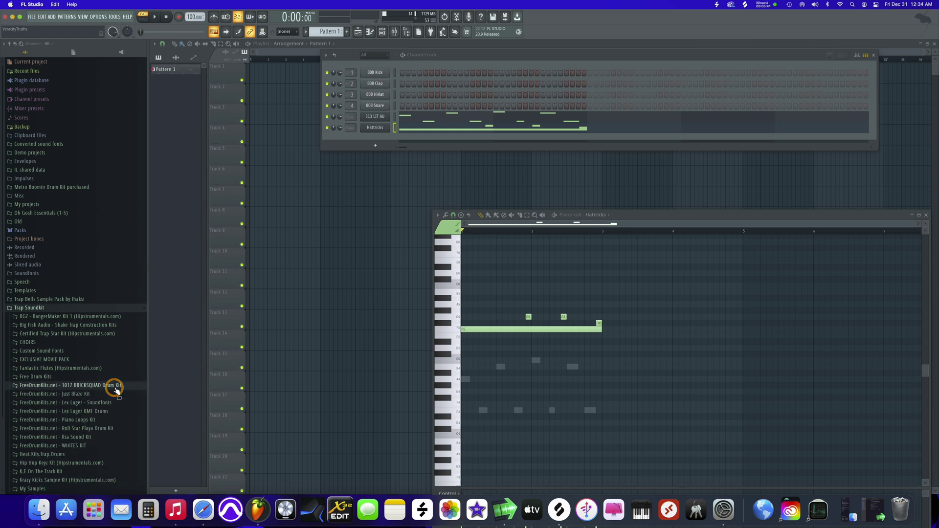
click(93, 446)
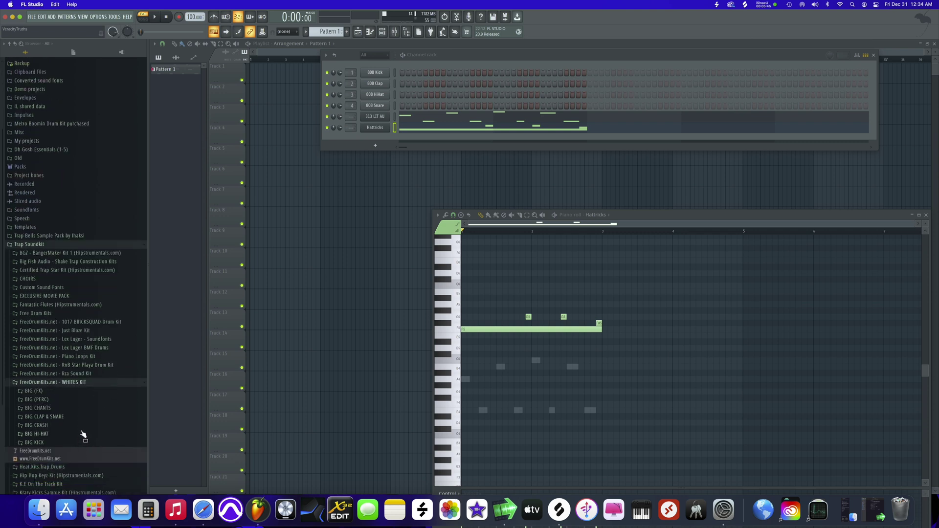
click(83, 416)
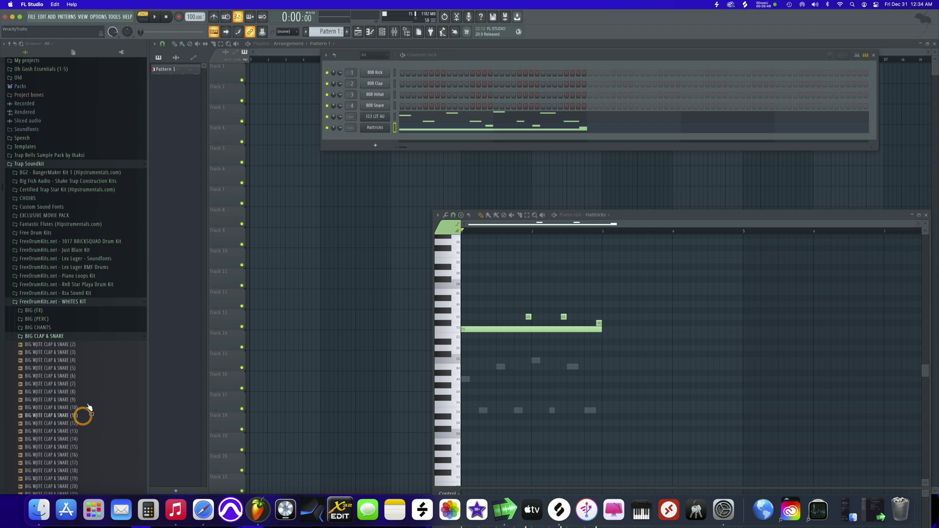
click(89, 382)
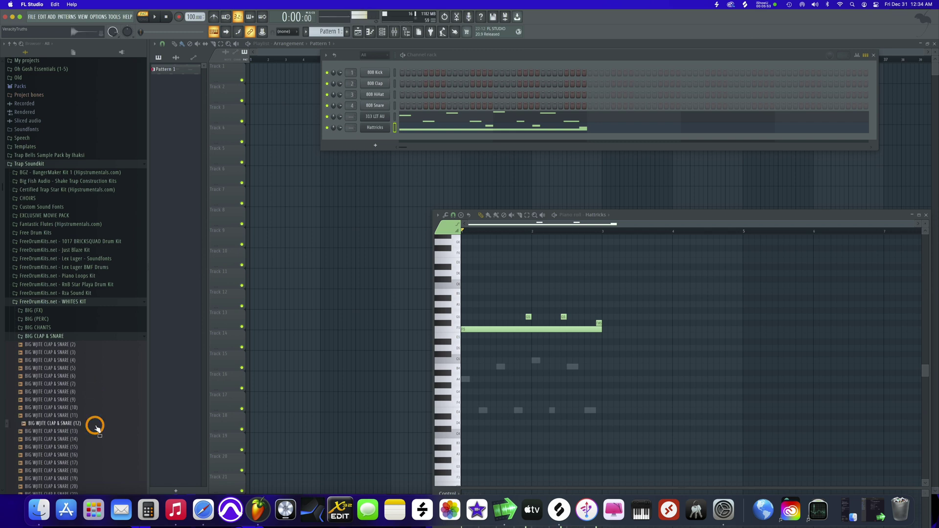
Replace the 808 Snare with BIG WJITE CLAP & SNARE (12) and place hits on steps 5, 13, 21 and 29 during playback
click(154, 16)
drag(84, 424, 381, 106)
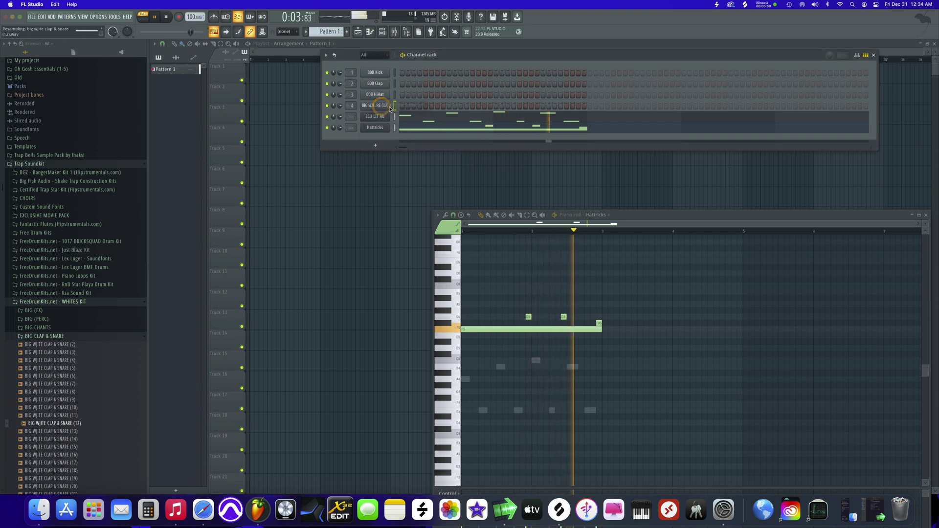
click(425, 106)
click(473, 106)
click(519, 106)
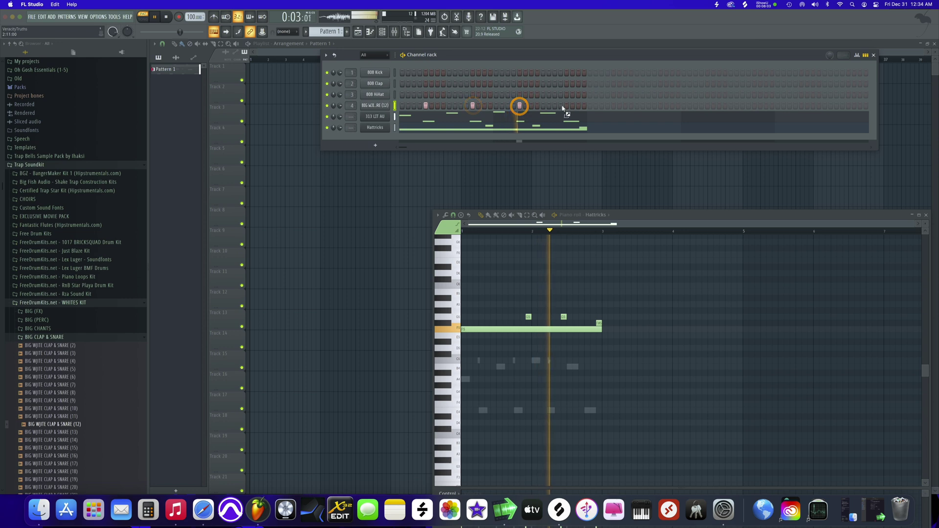
click(566, 105)
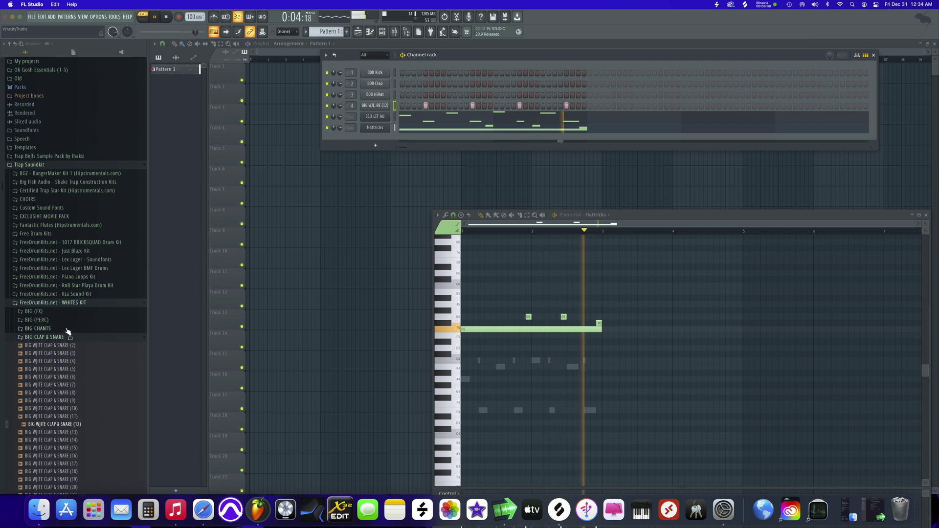
scroll(67, 331, down, 3)
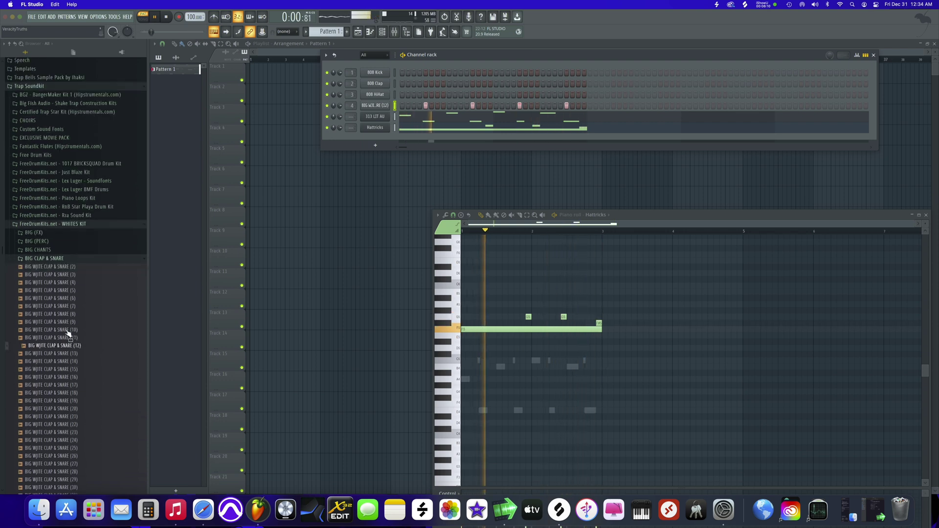
click(140, 258)
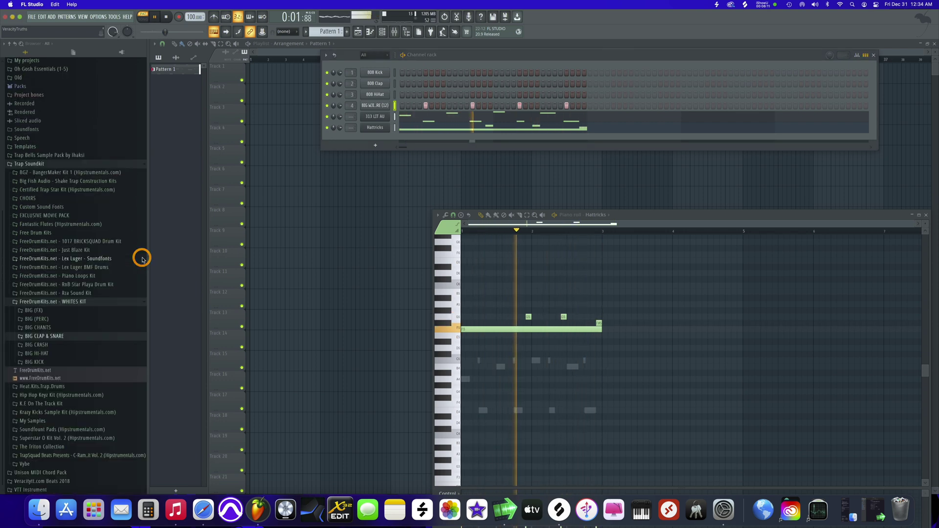
Add a second 313 LIT AU channel and choose the 043 On Tip (BASS) instrument for it
click(378, 142)
click(391, 32)
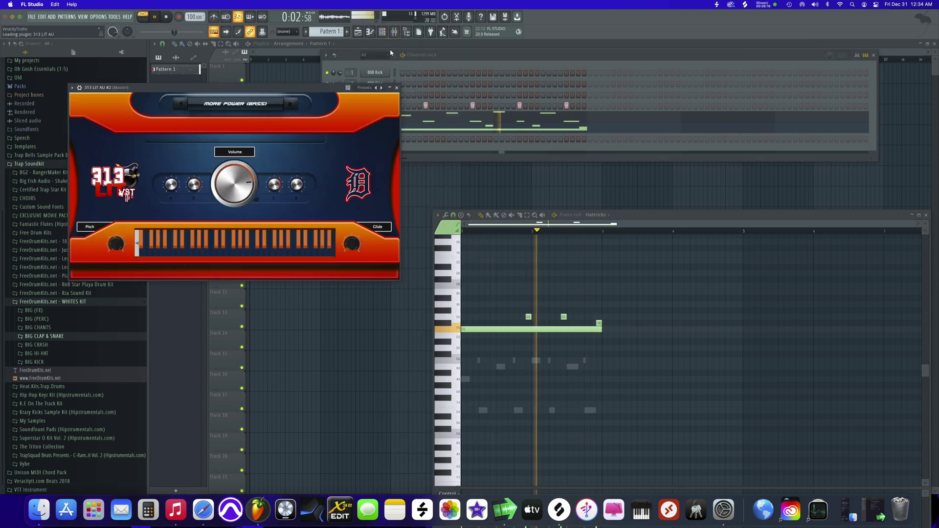
click(251, 254)
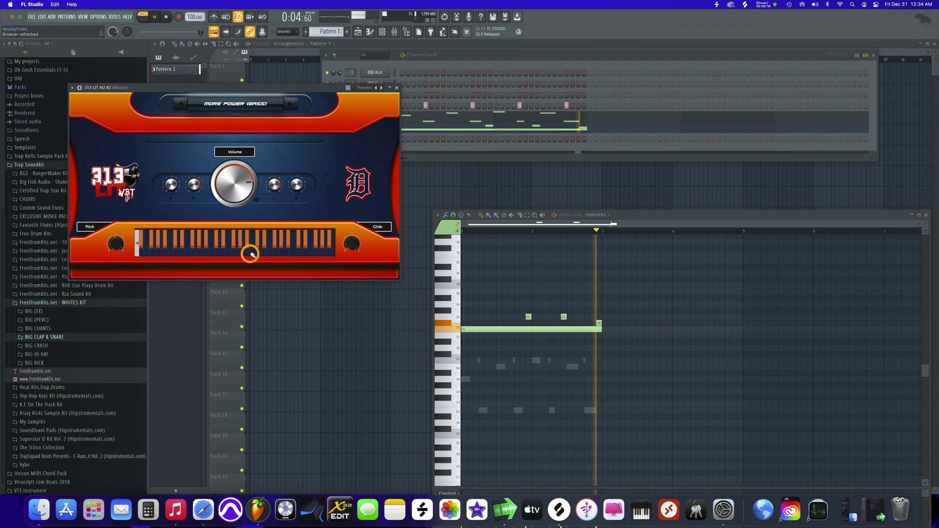
click(254, 100)
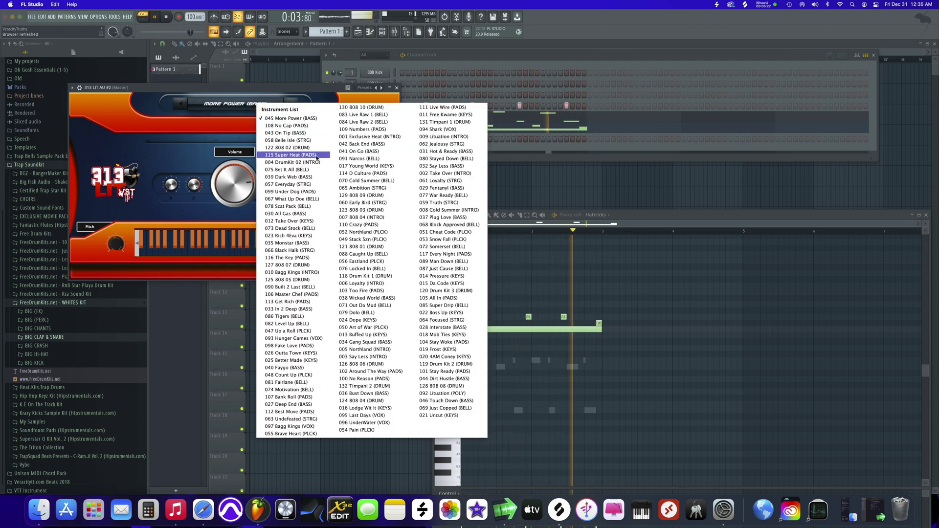
click(311, 133)
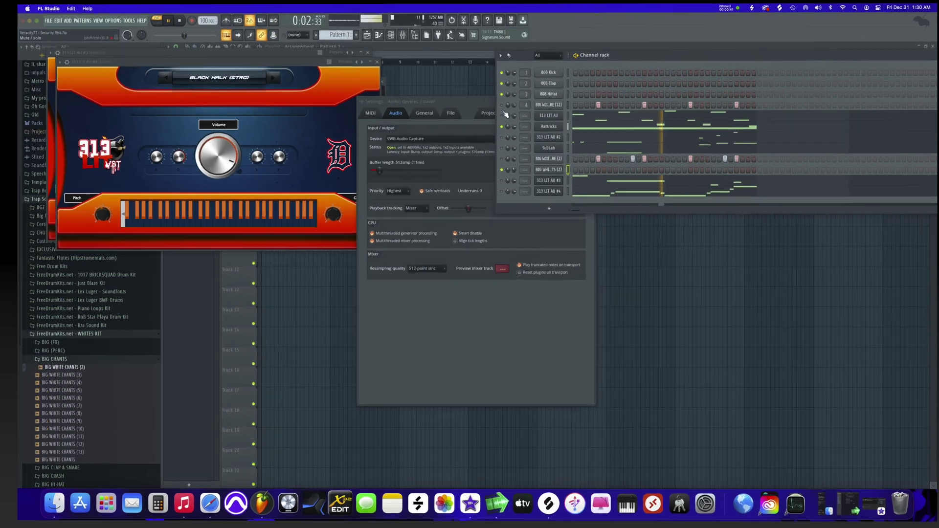
Unmute the clap-and-snare channel and open the plugin wrapper settings of 313 LIT AU #4
click(497, 104)
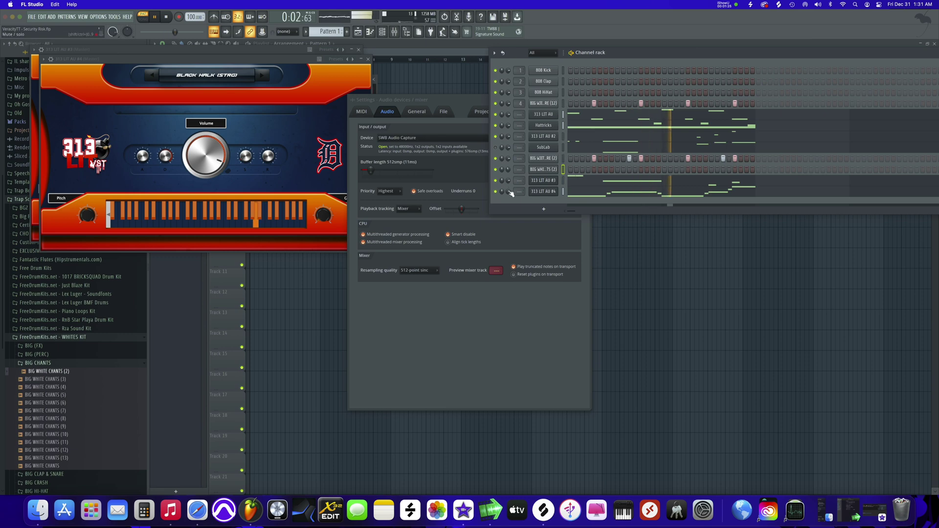
click(541, 194)
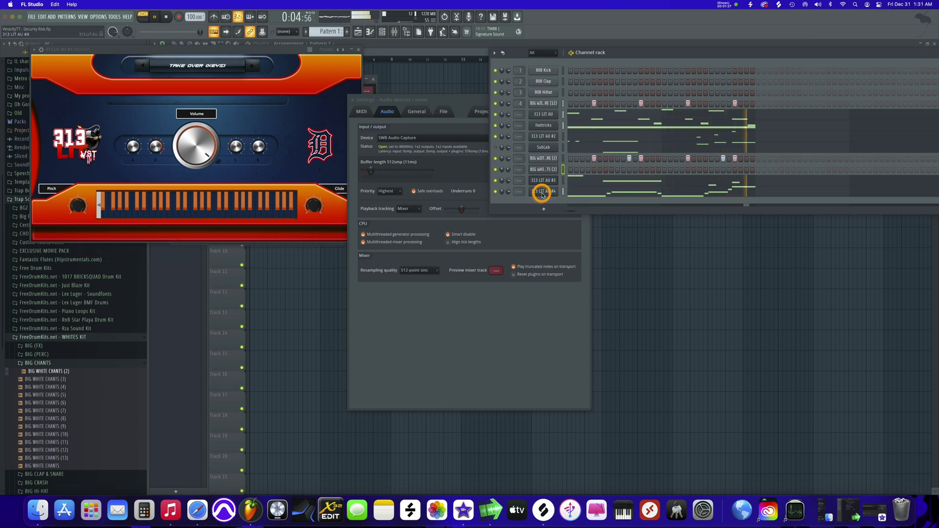
click(542, 193)
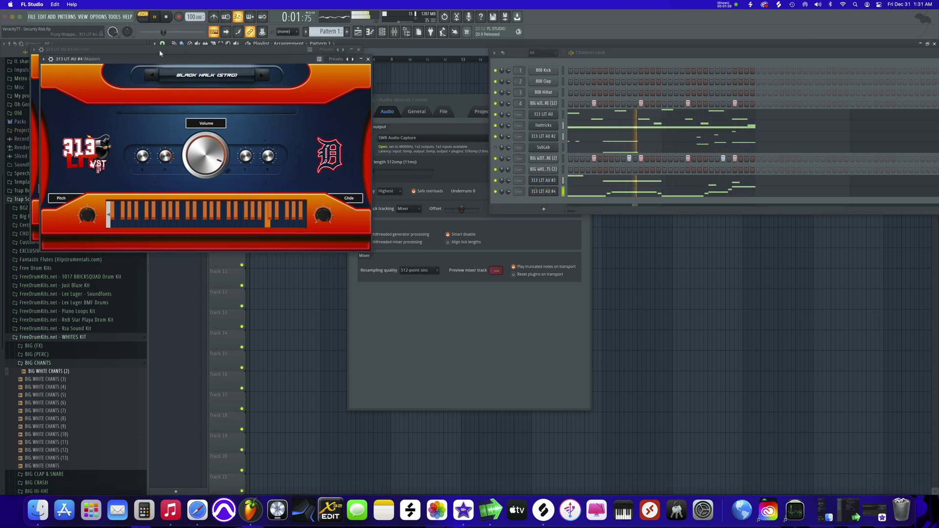
click(51, 59)
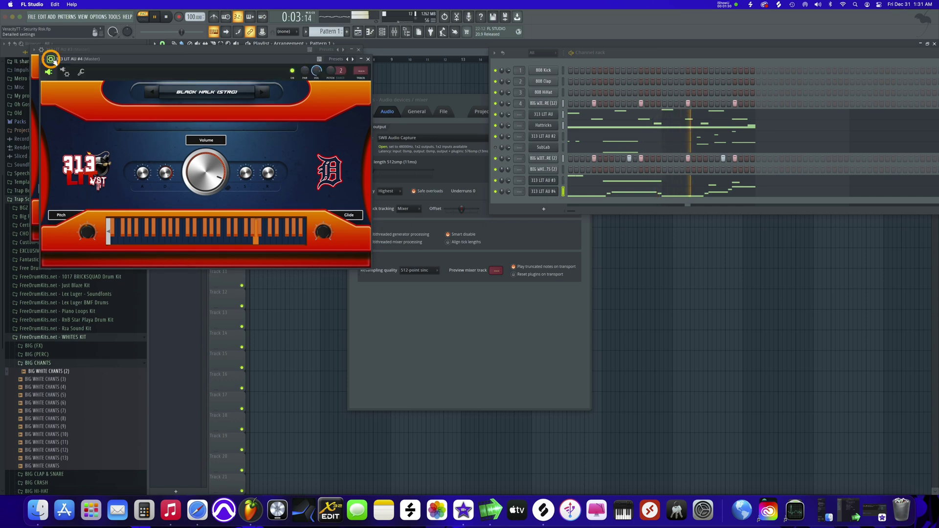
click(64, 72)
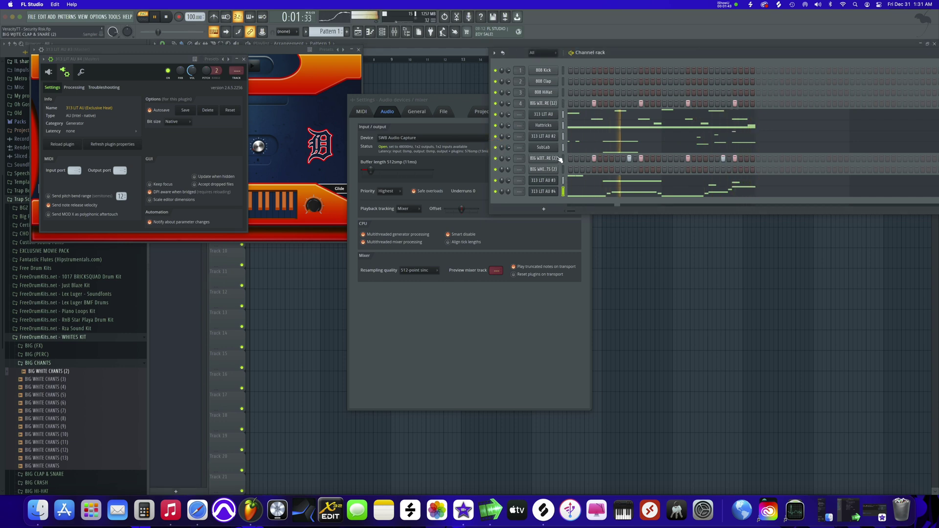
Lengthen the first SubLab bass note to almost one bar and add a note of equal length at the start of bar 1
click(641, 148)
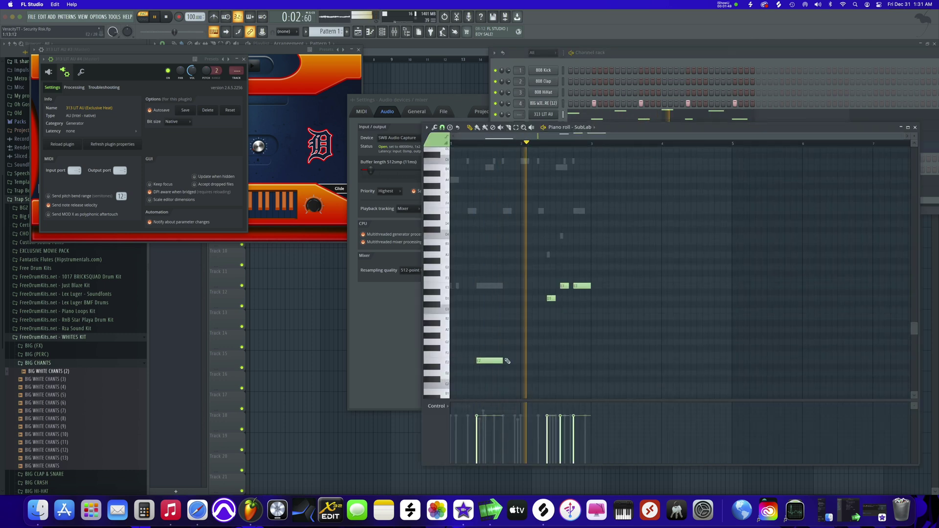
drag(502, 360, 542, 362)
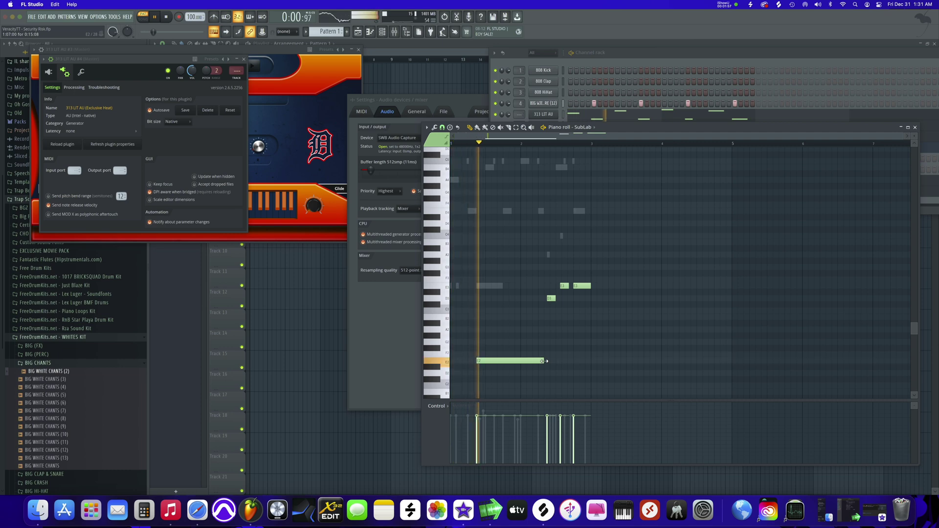
click(442, 331)
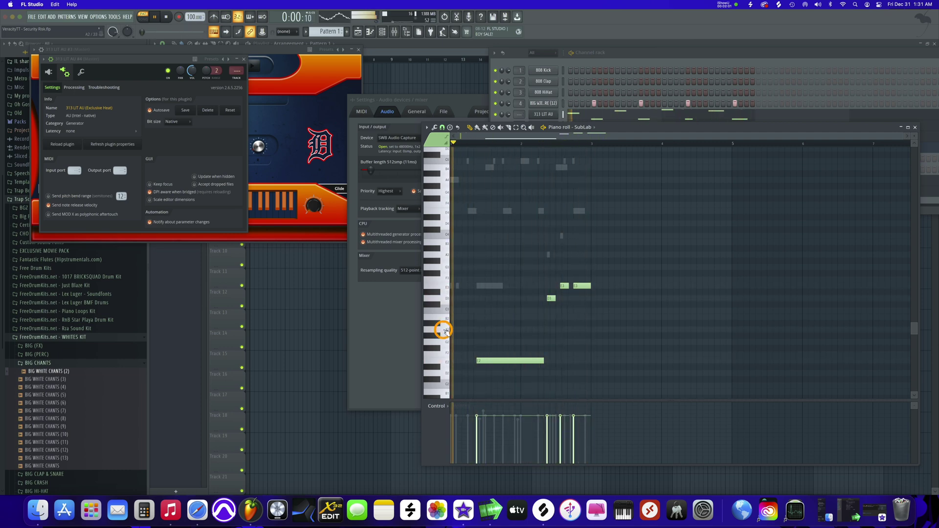
click(451, 329)
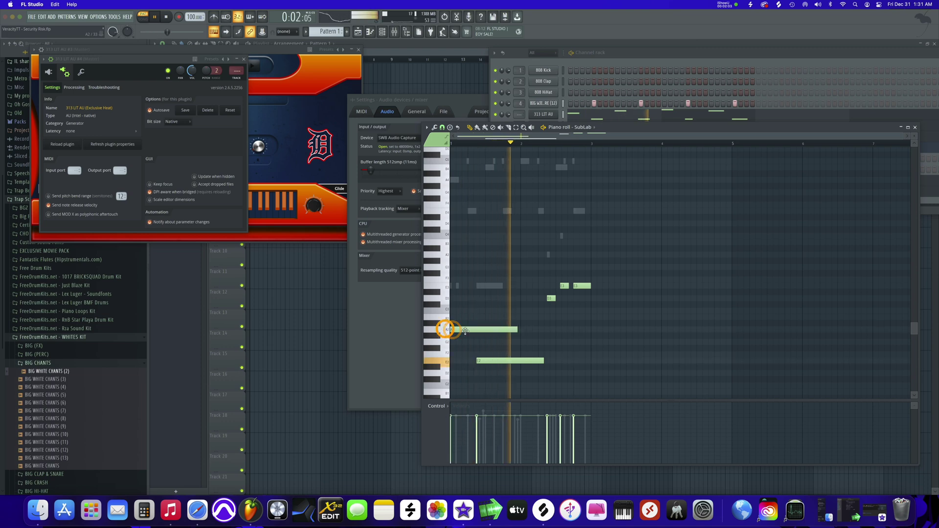
Shorten the SubLab bass note at the start of bar 1 to about a third of a bar, ending just before the next note
drag(469, 329, 475, 331)
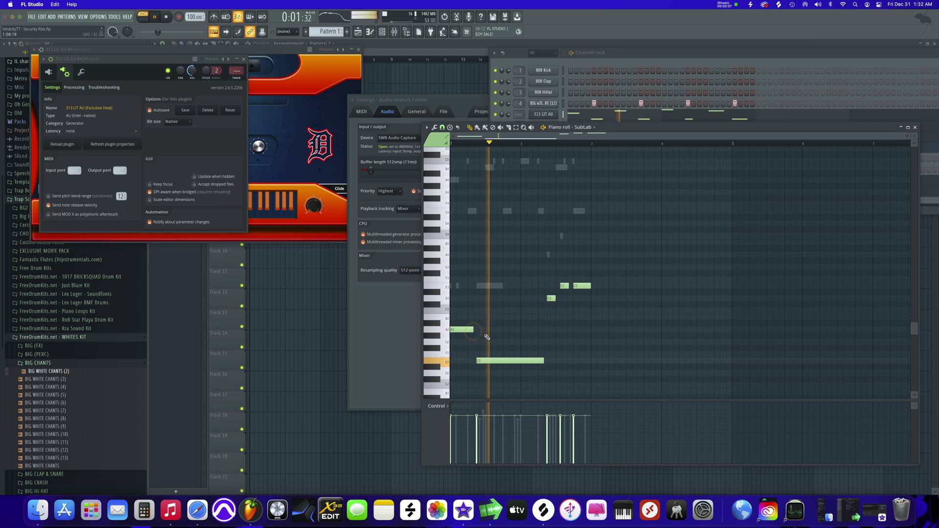
Close the 313 LIT AU #4 window and mute that channel and the clap-and-snare (2) channel during playback
click(609, 53)
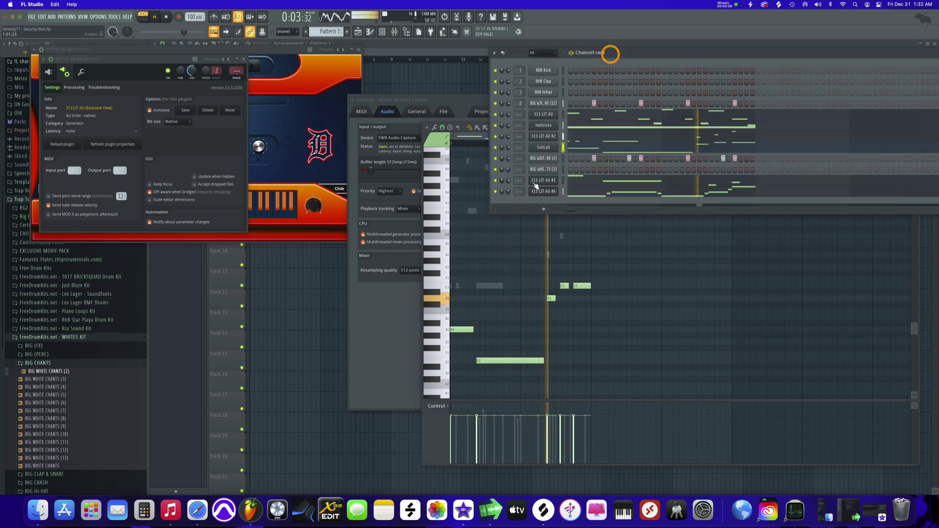
click(496, 191)
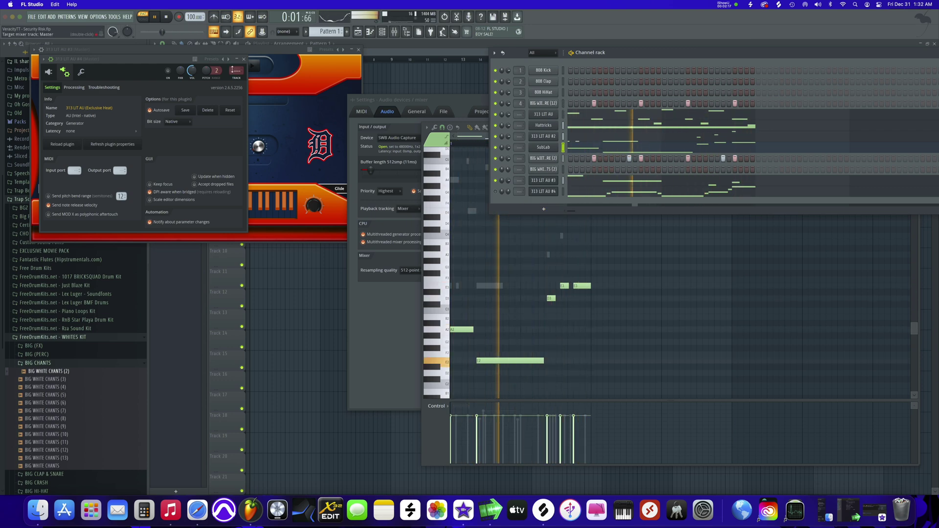
click(244, 60)
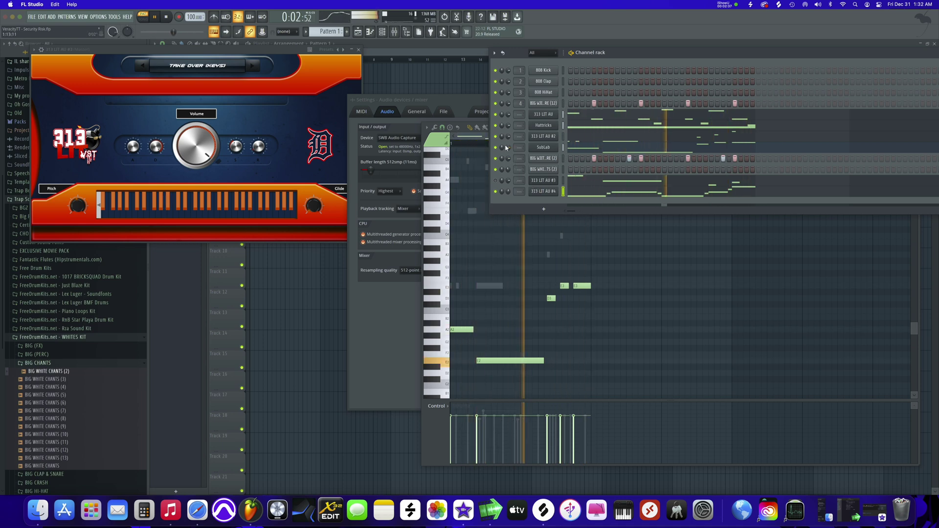
click(495, 158)
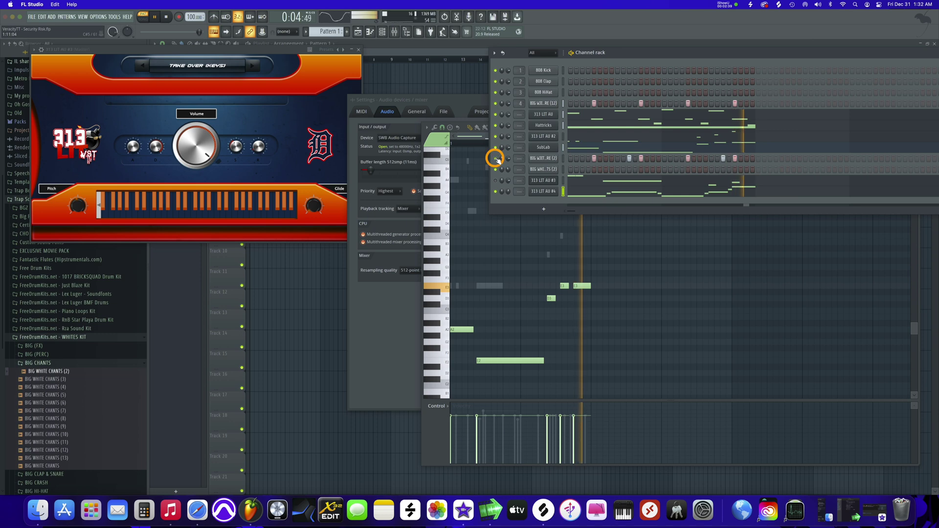
click(495, 191)
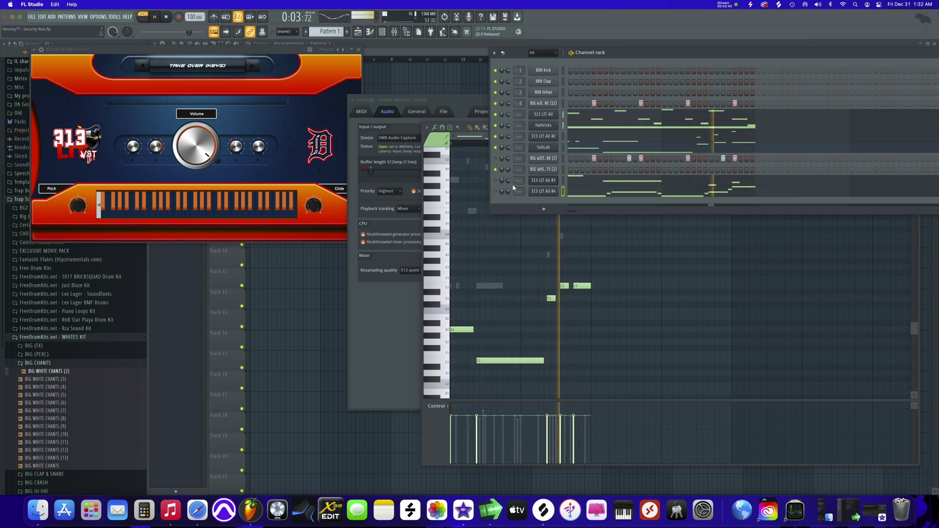
Check which instrument is loaded in 313 LIT AU #2, then close its plugin window
click(543, 136)
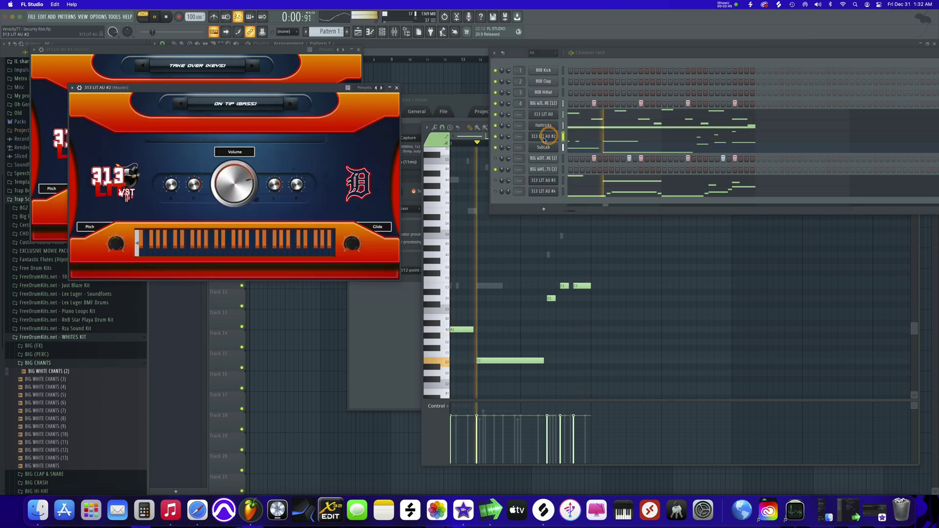
click(396, 87)
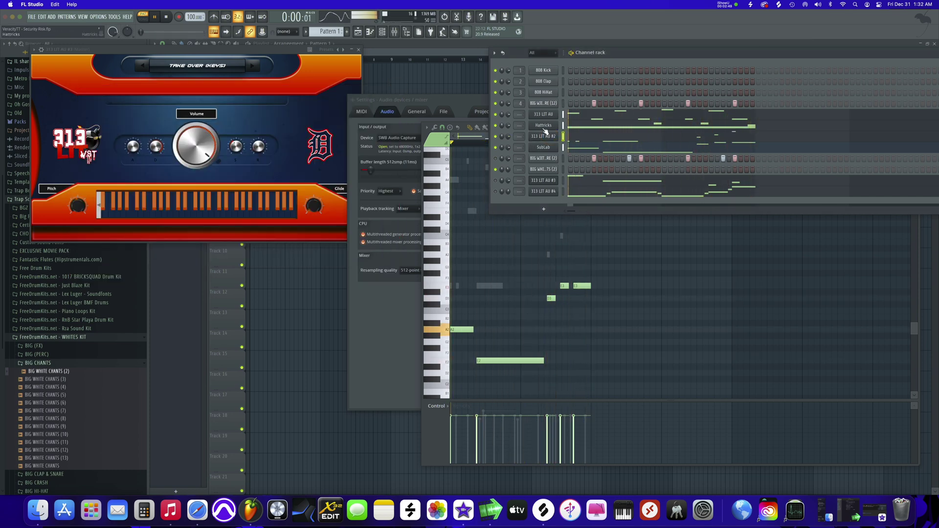